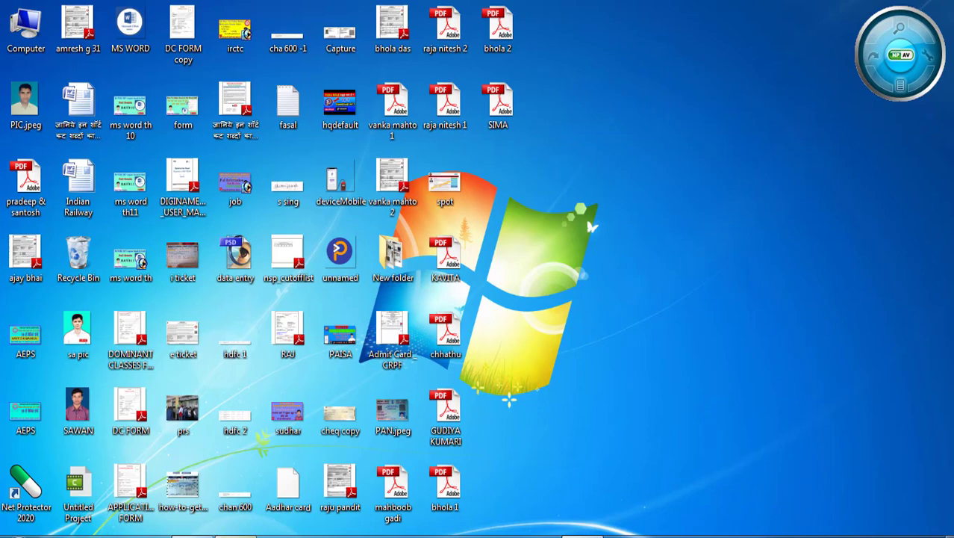
# Step: Open the Chrome browser and go to sarkariresult.com
pyautogui.click(235, 536)
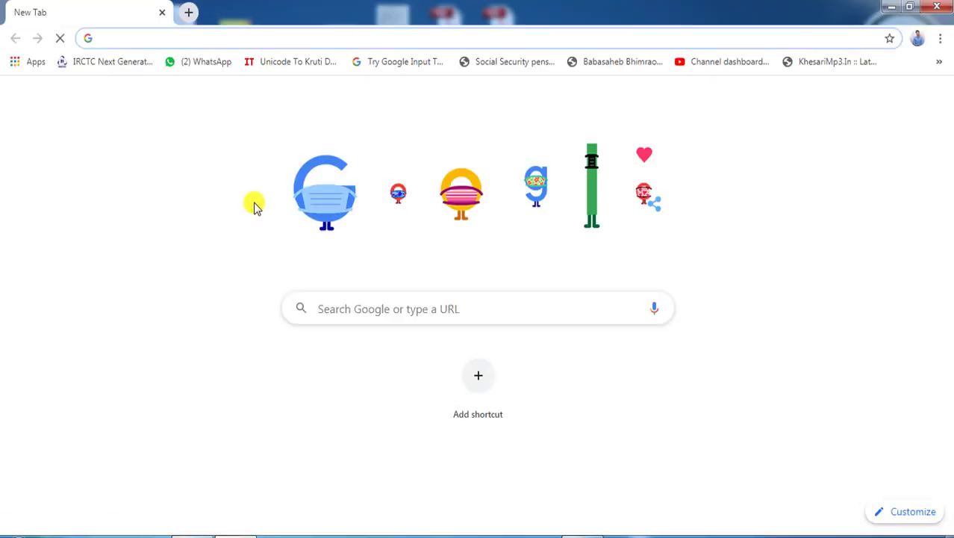
pyautogui.write('sar')
pyautogui.press('Return')
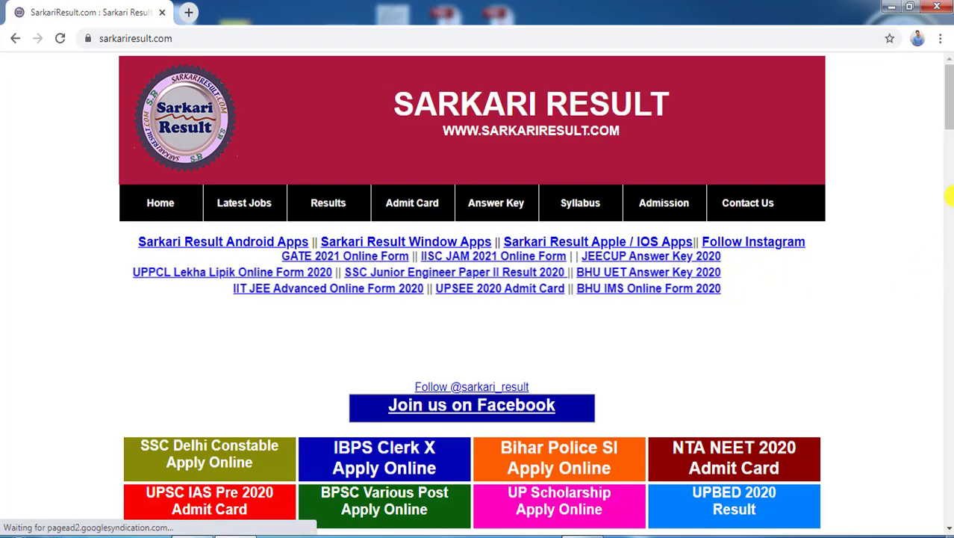
# Step: From the latest jobs list, open the SSB Constable Recruitment 2020 posting
pyautogui.moveTo(950, 104); pyautogui.dragTo(949, 206)
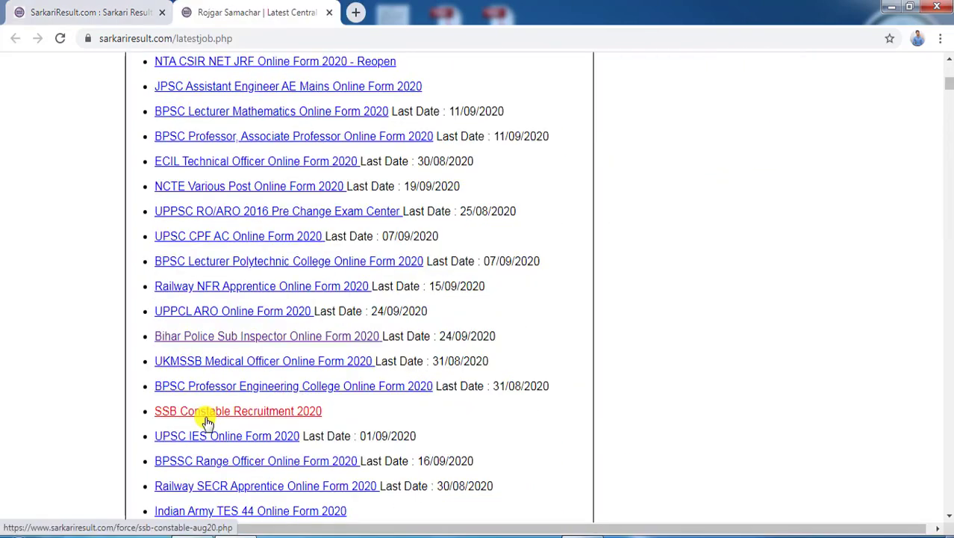
pyautogui.click(207, 417)
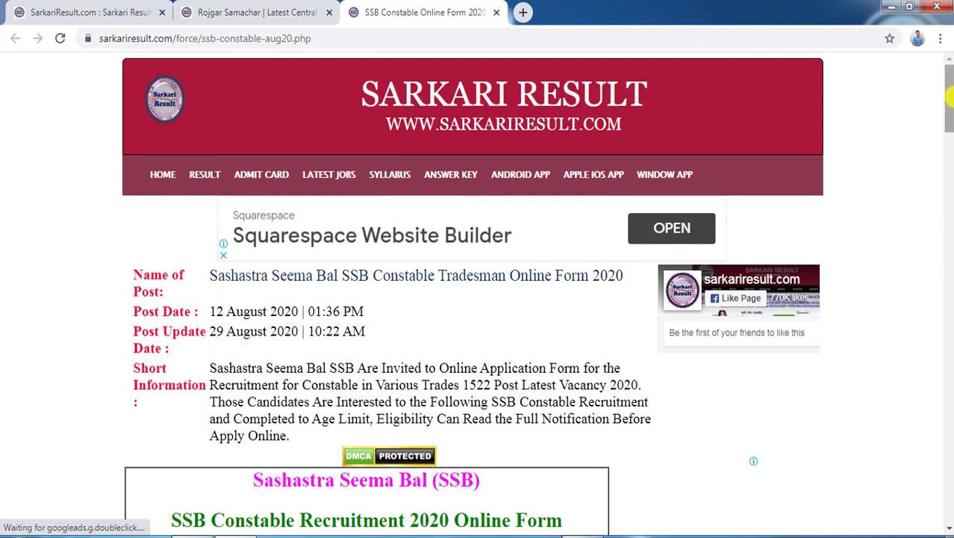
# Step: Mark the Sashastra Seema Bal (SSB) and SSB Constable Recruitment 2020 Online Form headings with rectangle annotations
pyautogui.moveTo(949, 97); pyautogui.dragTo(948, 149)
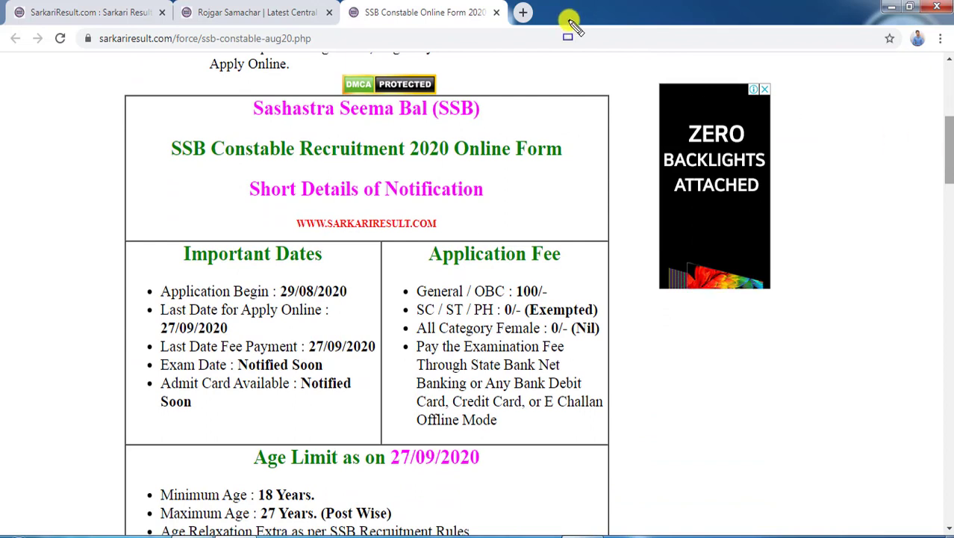
pyautogui.moveTo(228, 89)
pyautogui.mouseDown()
pyautogui.moveTo(288, 116)
pyautogui.moveTo(657, 139)
pyautogui.moveTo(630, 111)
pyautogui.mouseUp()
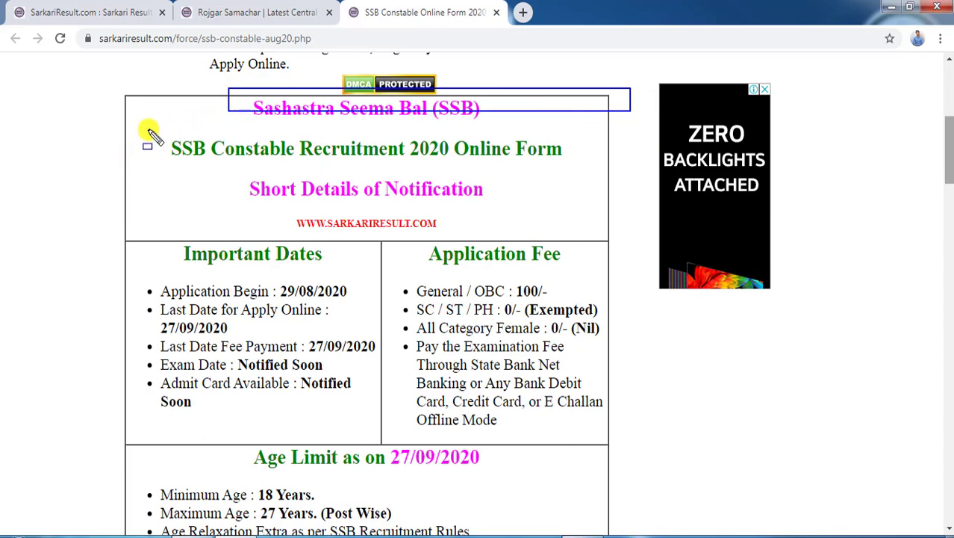
pyautogui.moveTo(150, 128)
pyautogui.mouseDown()
pyautogui.moveTo(277, 150)
pyautogui.moveTo(576, 151)
pyautogui.mouseUp()
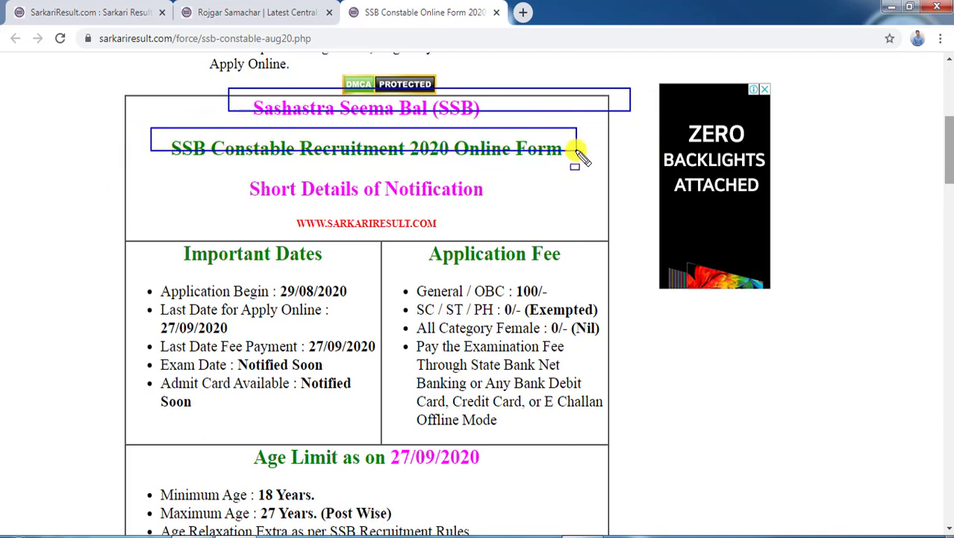
# Step: Box the application start, last apply, fee payment, exam and admit card entries under Important Dates
pyautogui.moveTo(143, 273); pyautogui.dragTo(356, 293)
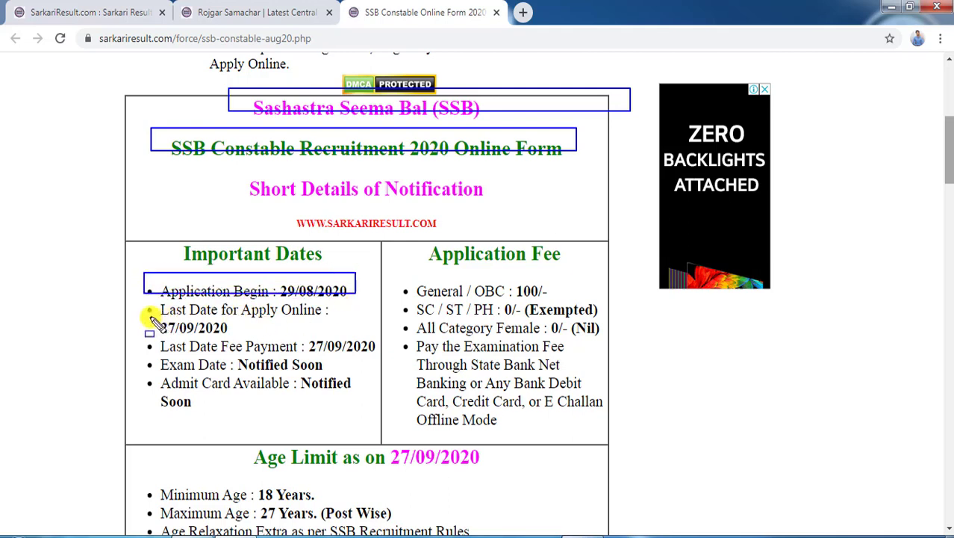
pyautogui.moveTo(152, 320); pyautogui.dragTo(232, 337)
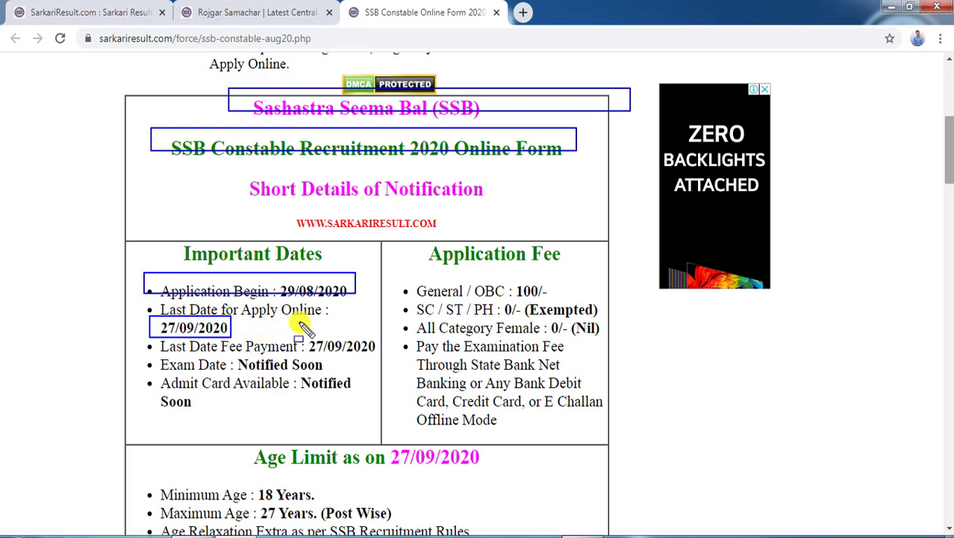
pyautogui.moveTo(303, 324)
pyautogui.mouseDown()
pyautogui.moveTo(327, 378)
pyautogui.moveTo(388, 357)
pyautogui.mouseUp()
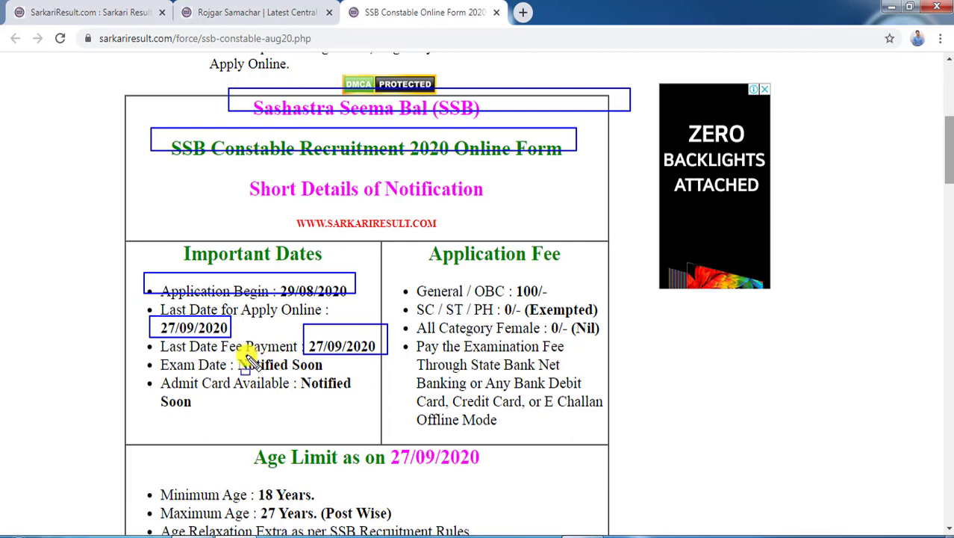
pyautogui.moveTo(239, 356)
pyautogui.mouseDown()
pyautogui.moveTo(324, 374)
pyautogui.moveTo(346, 405)
pyautogui.mouseUp()
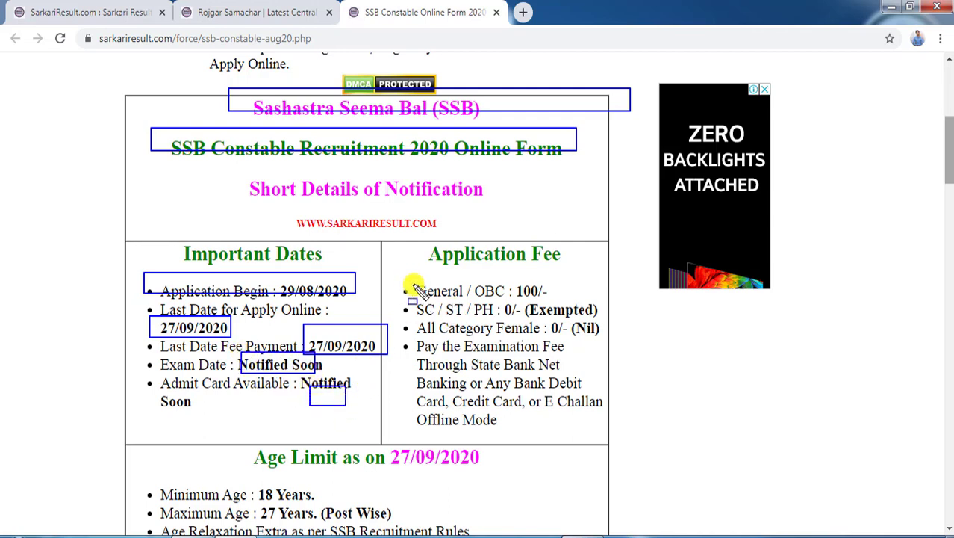
# Step: Box the General/OBC, SC/ST/PH and female category entries under Application Fee, and clear the annotations
pyautogui.moveTo(408, 281)
pyautogui.mouseDown()
pyautogui.moveTo(552, 288)
pyautogui.moveTo(563, 299)
pyautogui.mouseUp()
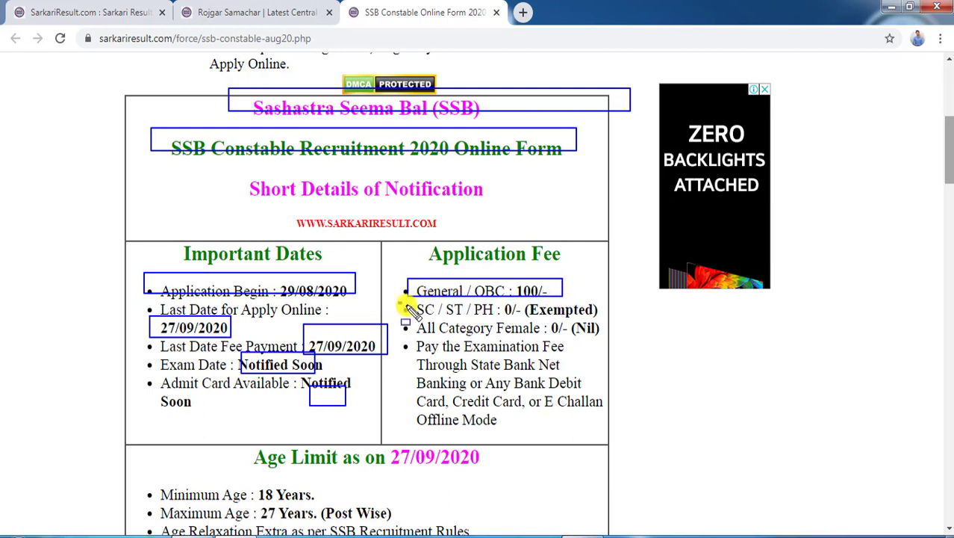
pyautogui.moveTo(400, 303)
pyautogui.mouseDown()
pyautogui.moveTo(532, 335)
pyautogui.moveTo(537, 310)
pyautogui.moveTo(532, 318)
pyautogui.mouseUp()
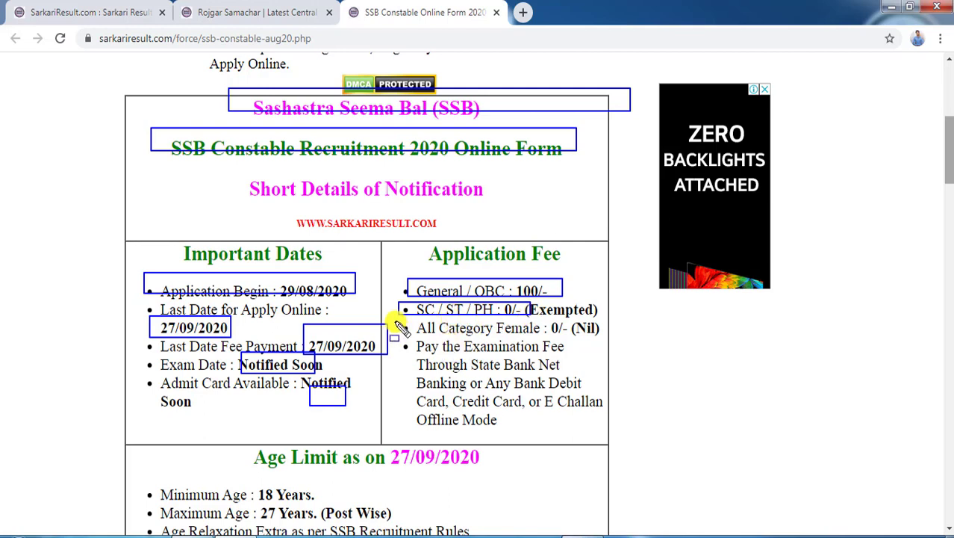
pyautogui.moveTo(394, 321); pyautogui.dragTo(514, 337)
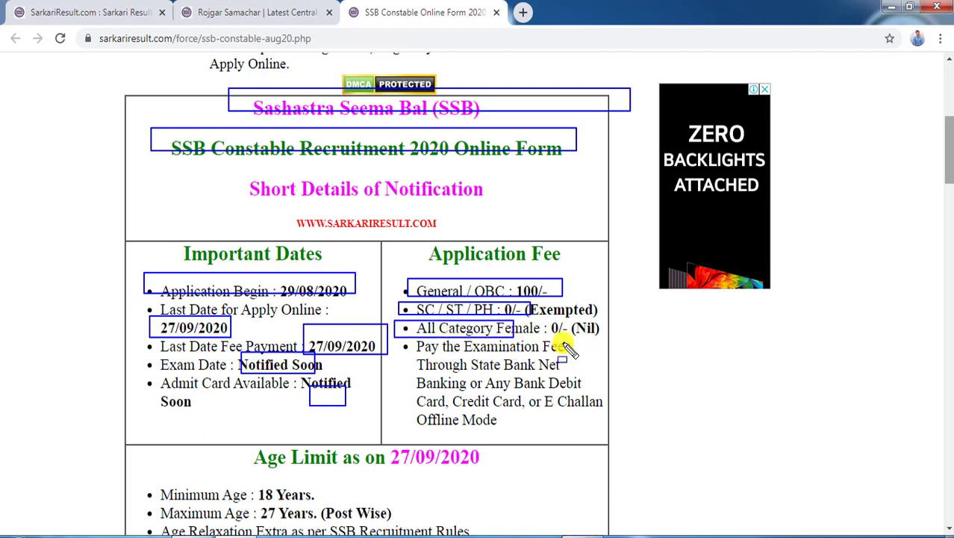
pyautogui.moveTo(577, 318)
pyautogui.mouseDown()
pyautogui.moveTo(596, 358)
pyautogui.moveTo(585, 366)
pyautogui.mouseUp()
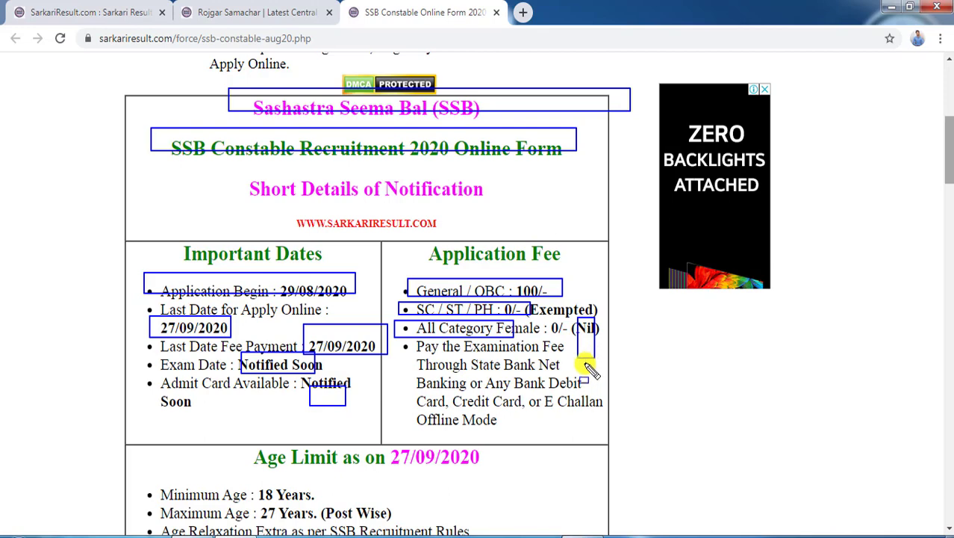
pyautogui.press('Escape')
# Step: Box the minimum age, maximum age and Post Wise entries in the Age Limit section, and clear the annotations
pyautogui.moveTo(951, 167); pyautogui.dragTo(949, 203)
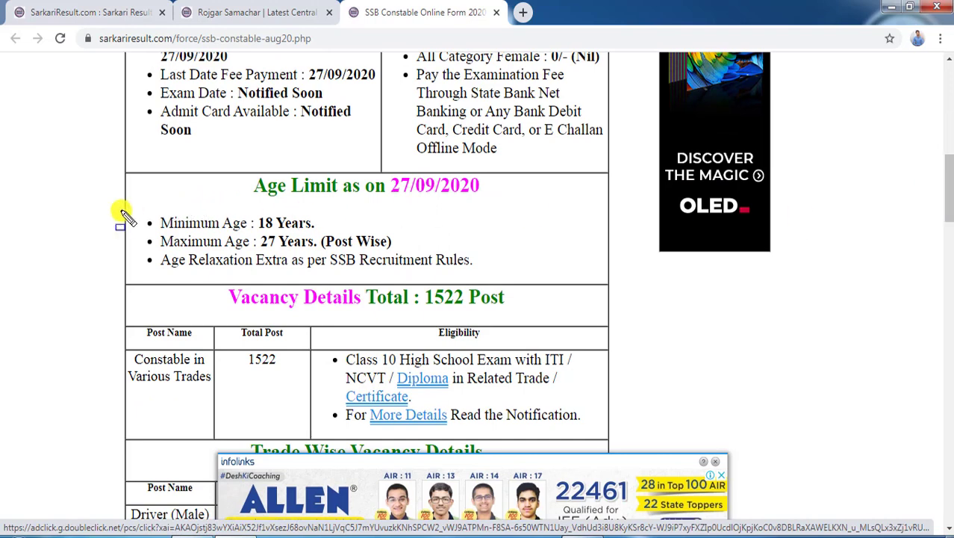
pyautogui.moveTo(125, 206)
pyautogui.mouseDown()
pyautogui.moveTo(180, 220)
pyautogui.moveTo(302, 222)
pyautogui.moveTo(289, 222)
pyautogui.mouseUp()
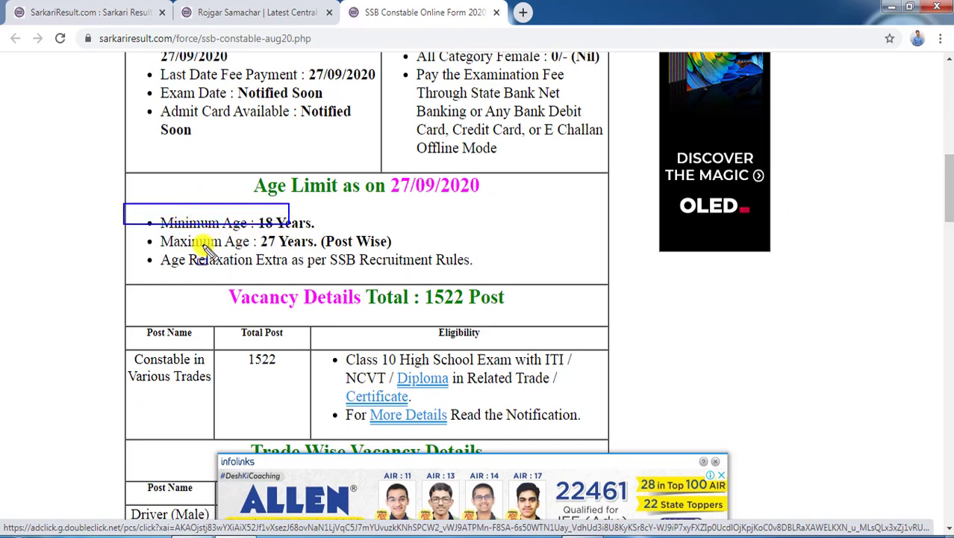
pyautogui.moveTo(137, 232); pyautogui.dragTo(254, 247)
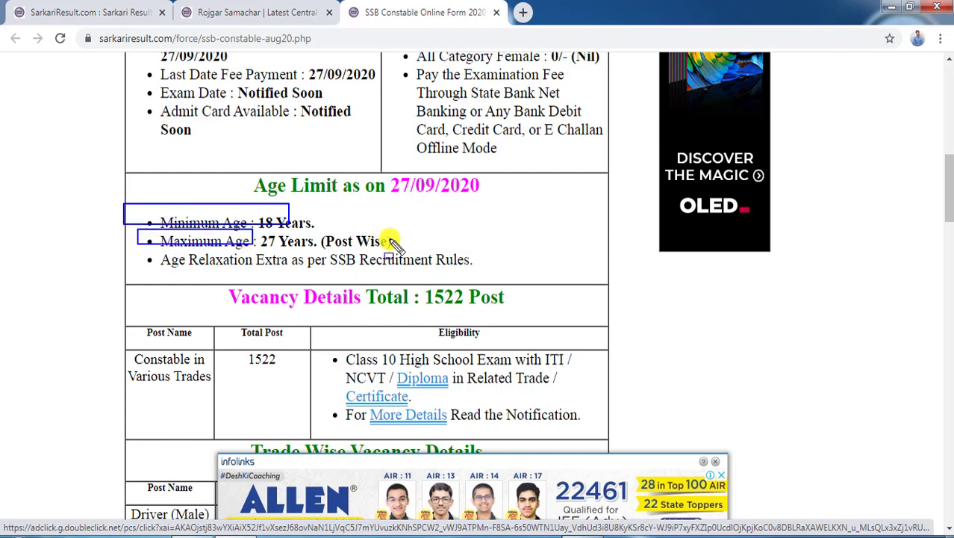
pyautogui.moveTo(313, 229); pyautogui.dragTo(420, 241)
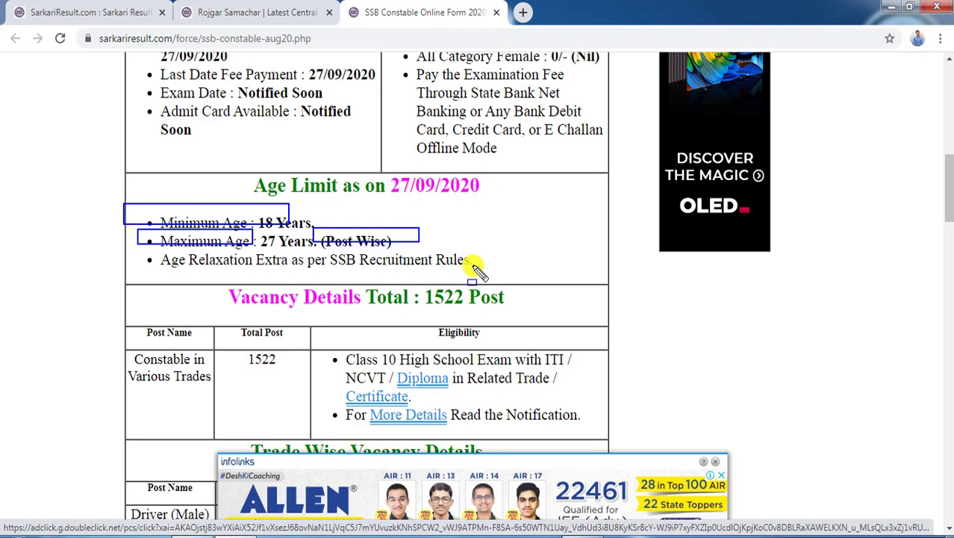
pyautogui.press('Escape')
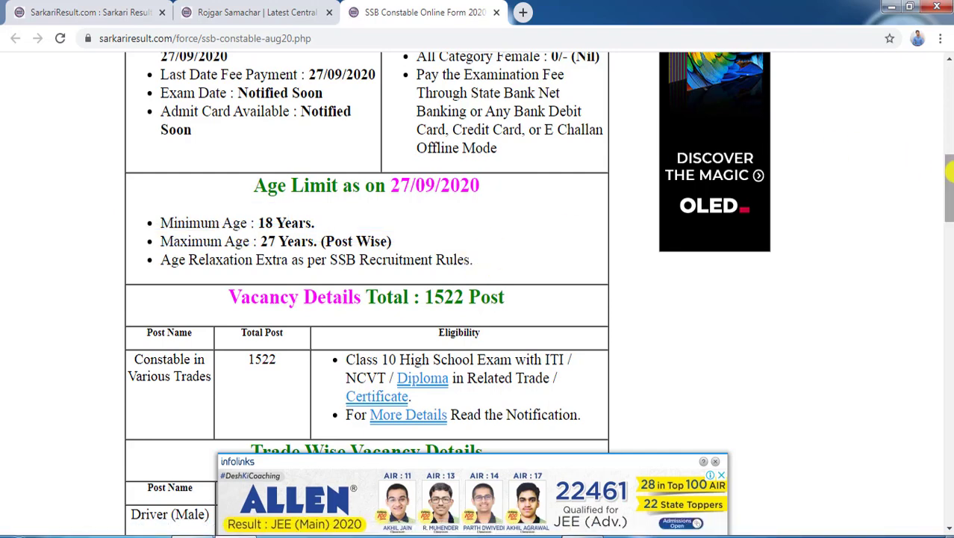
# Step: Box the constable post name, its total posts and the Driver (Male) trade in the vacancy tables, and clear the annotations
pyautogui.moveTo(950, 171); pyautogui.dragTo(950, 200)
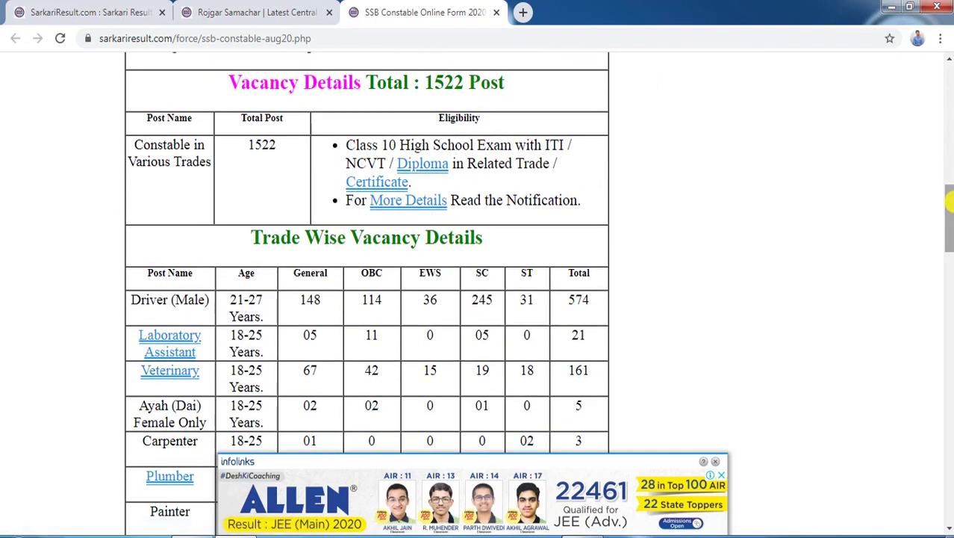
pyautogui.hotkey('ctrl', 'shift', 'd')
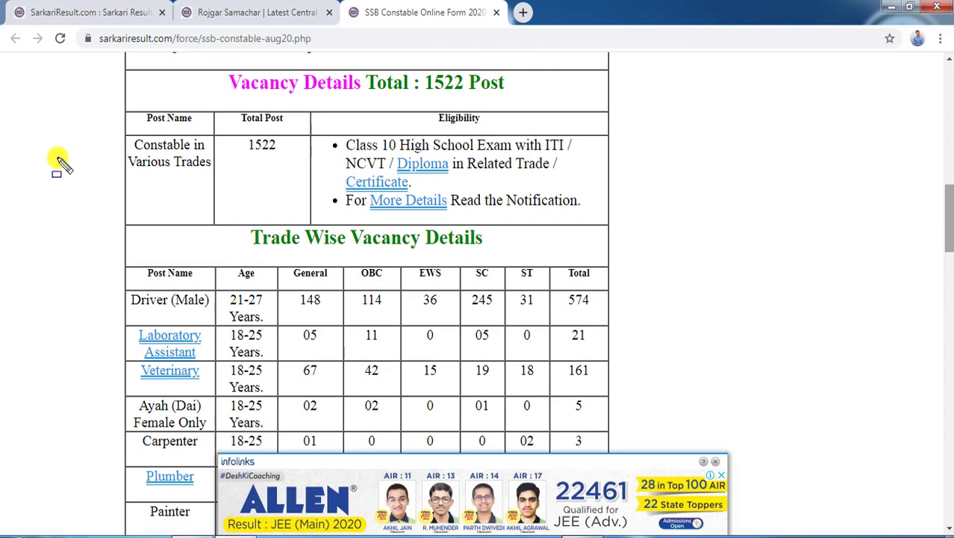
pyautogui.moveTo(92, 128)
pyautogui.mouseDown()
pyautogui.moveTo(187, 198)
pyautogui.moveTo(215, 181)
pyautogui.mouseUp()
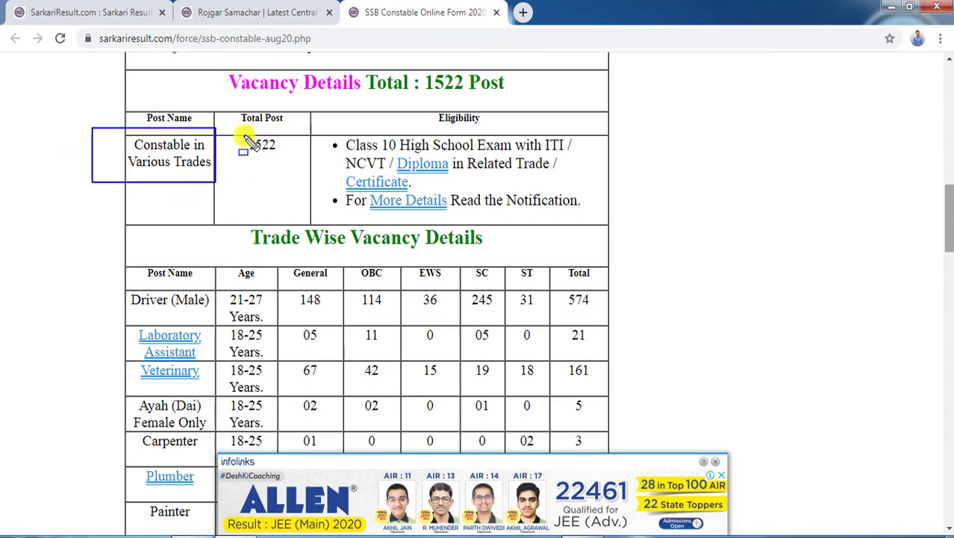
pyautogui.moveTo(235, 131); pyautogui.dragTo(280, 155)
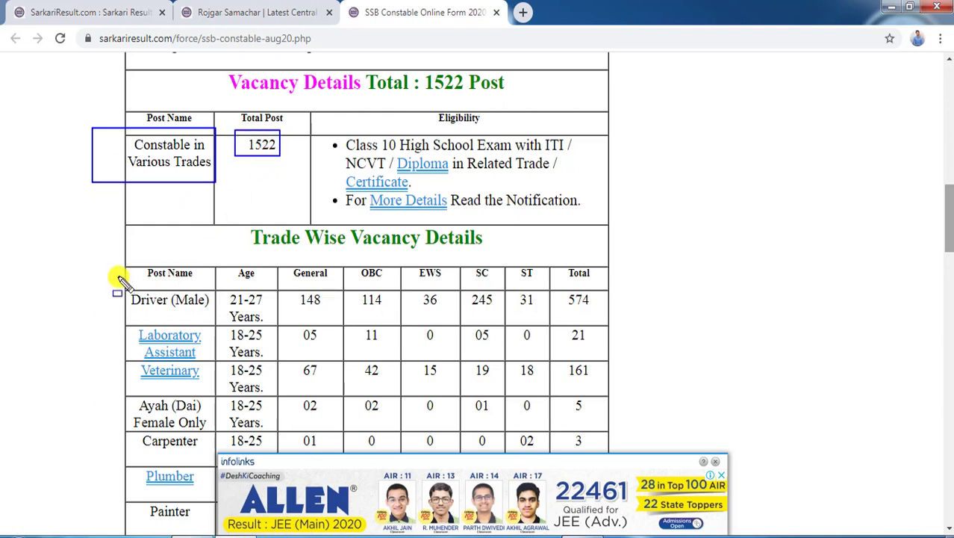
pyautogui.moveTo(118, 278); pyautogui.dragTo(181, 312)
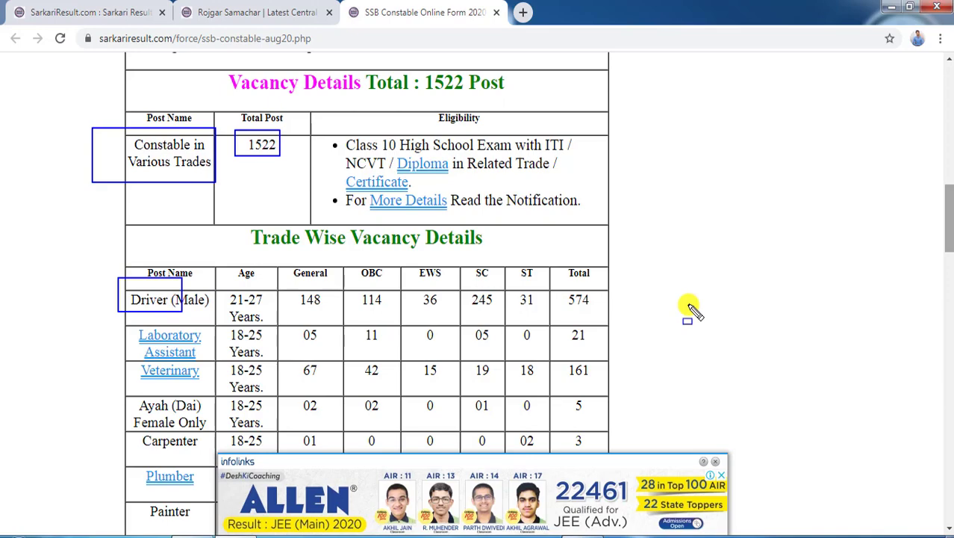
pyautogui.press('Escape')
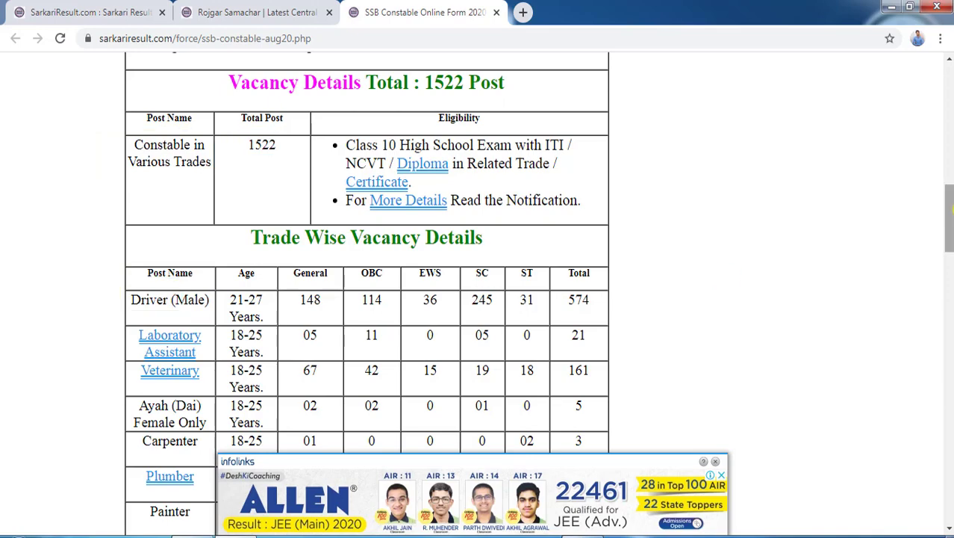
# Step: Review the trade-wise vacancies, box the Class 10 and ITI requirements in the Eligibility column, and clear the annotations
pyautogui.moveTo(948, 240); pyautogui.dragTo(937, 221)
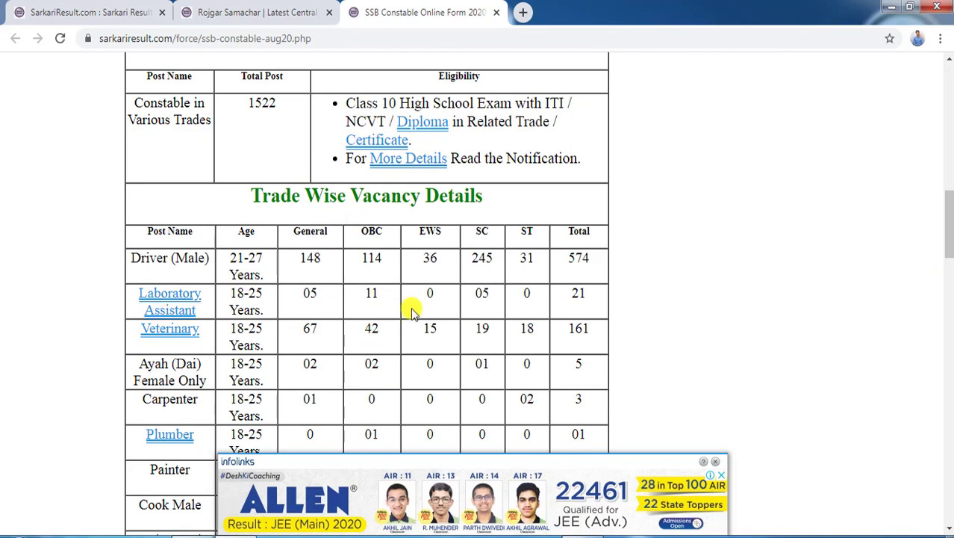
pyautogui.moveTo(948, 228)
pyautogui.mouseDown()
pyautogui.moveTo(949, 419)
pyautogui.moveTo(930, 205)
pyautogui.moveTo(940, 234)
pyautogui.moveTo(939, 222)
pyautogui.mouseUp()
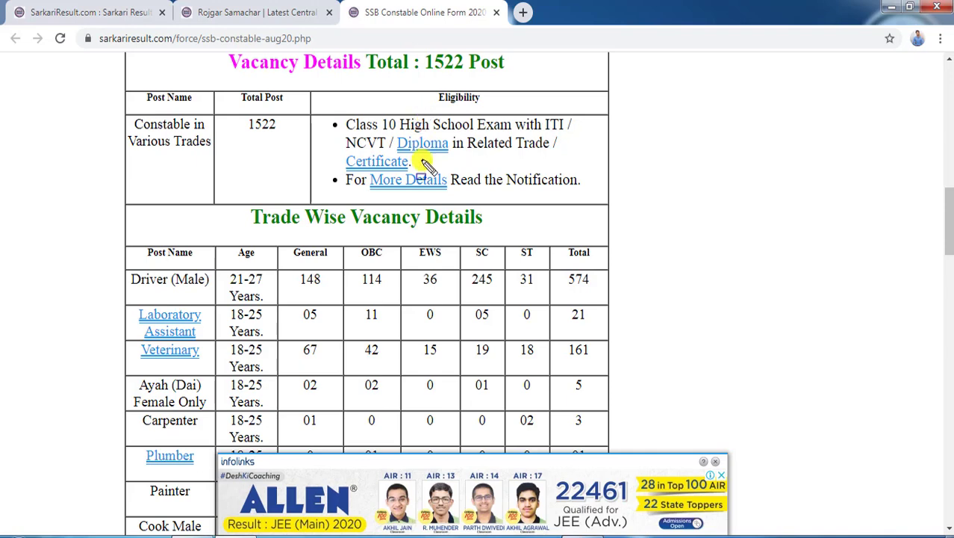
pyautogui.moveTo(334, 101)
pyautogui.mouseDown()
pyautogui.moveTo(370, 149)
pyautogui.moveTo(455, 159)
pyautogui.moveTo(465, 139)
pyautogui.mouseUp()
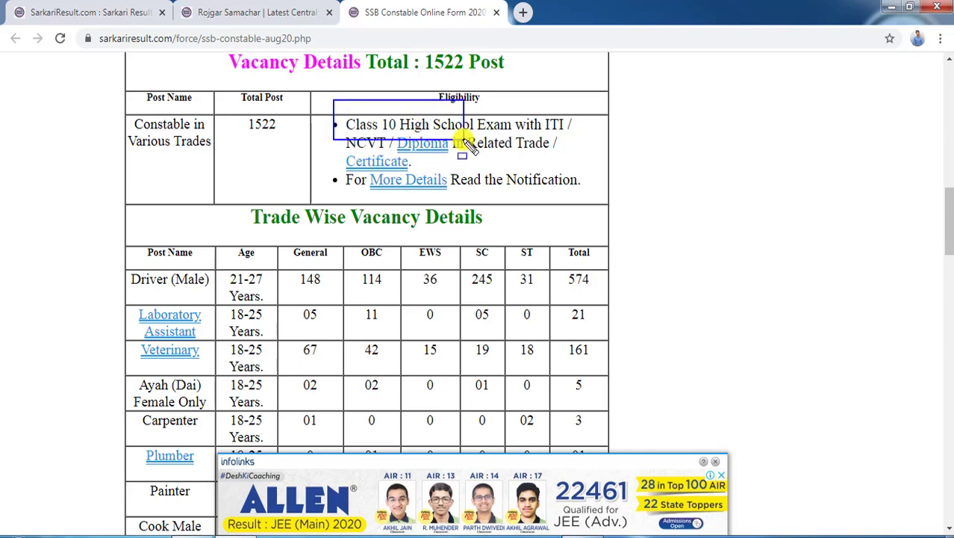
pyautogui.moveTo(533, 103); pyautogui.dragTo(612, 144)
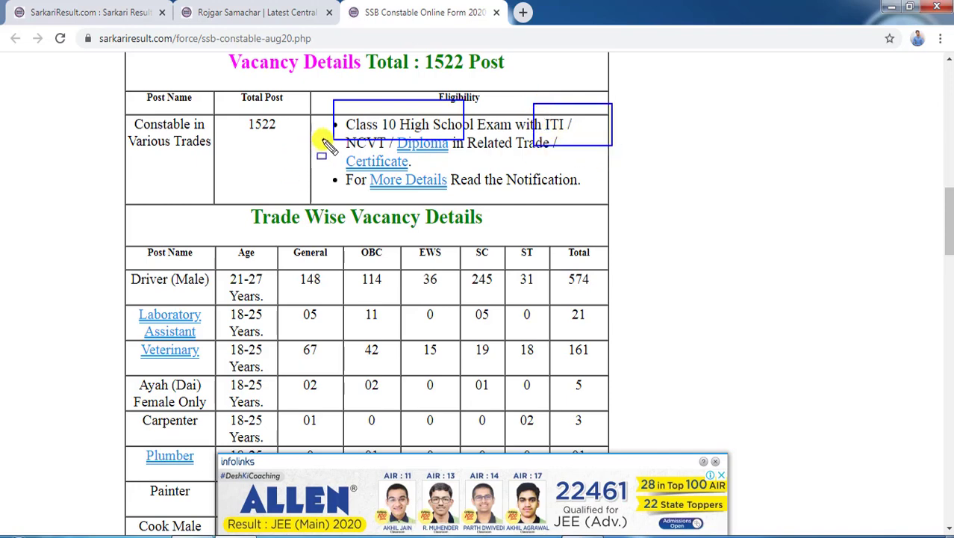
pyautogui.moveTo(471, 153); pyautogui.dragTo(492, 161)
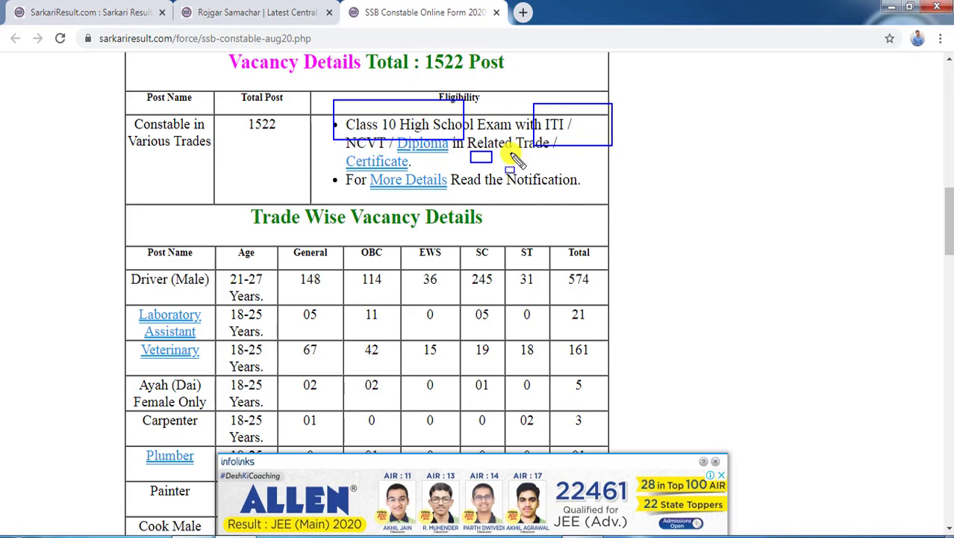
pyautogui.press('Escape')
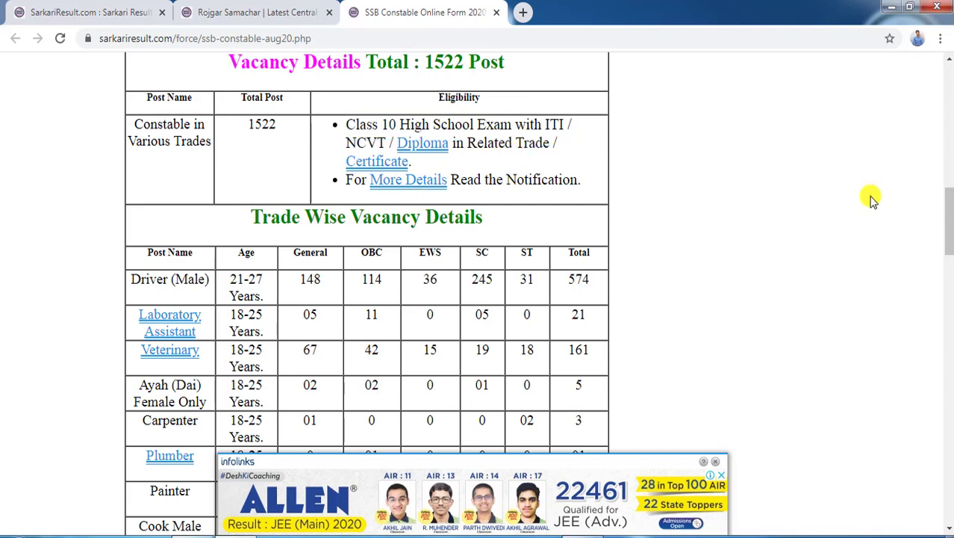
# Step: Open the Apply Online link from the important links and show the Registration Division on the SSB Recruitment page
pyautogui.moveTo(950, 198); pyautogui.dragTo(950, 396)
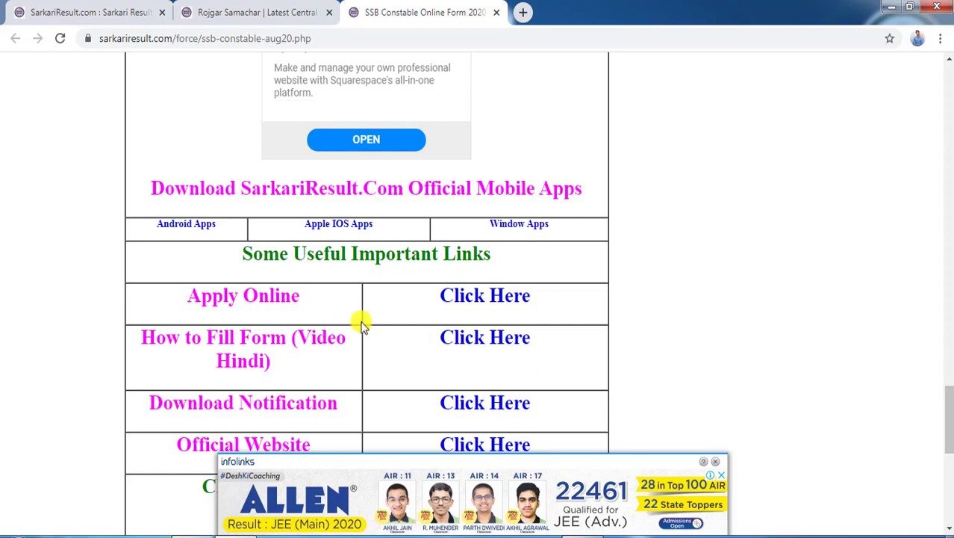
pyautogui.click(485, 297)
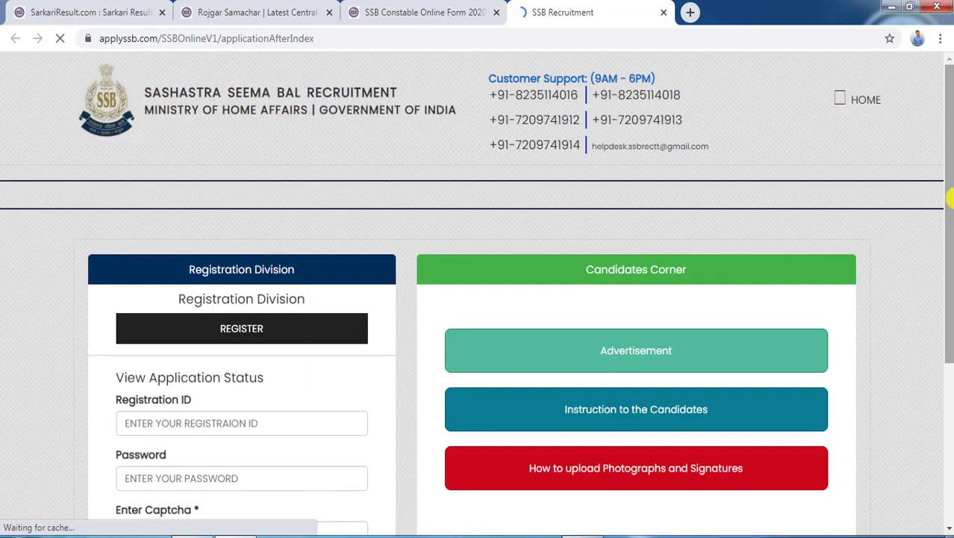
pyautogui.scroll(-1, 950, 198)
pyautogui.scroll(-1, 950, 198)
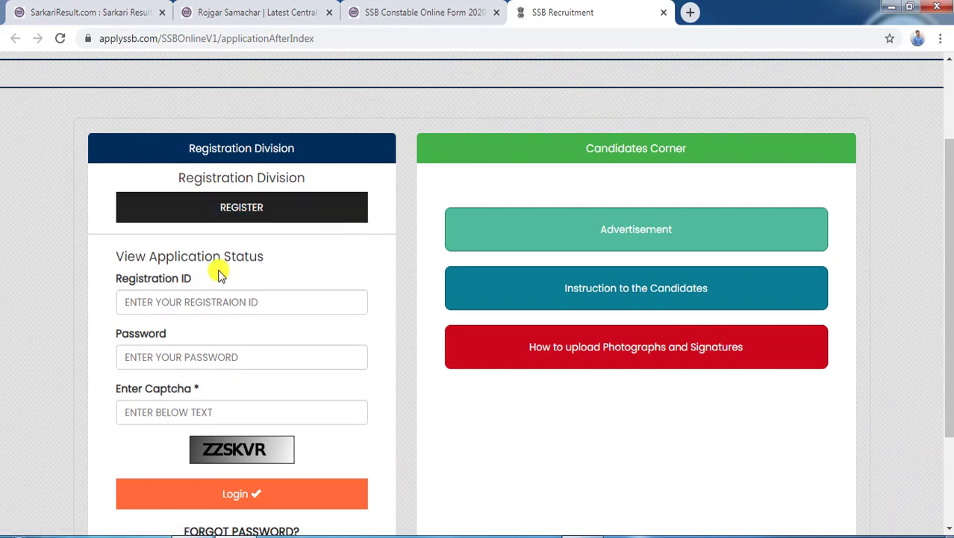
# Step: Open the new candidate registration form from the Registration Division
pyautogui.click(233, 302)
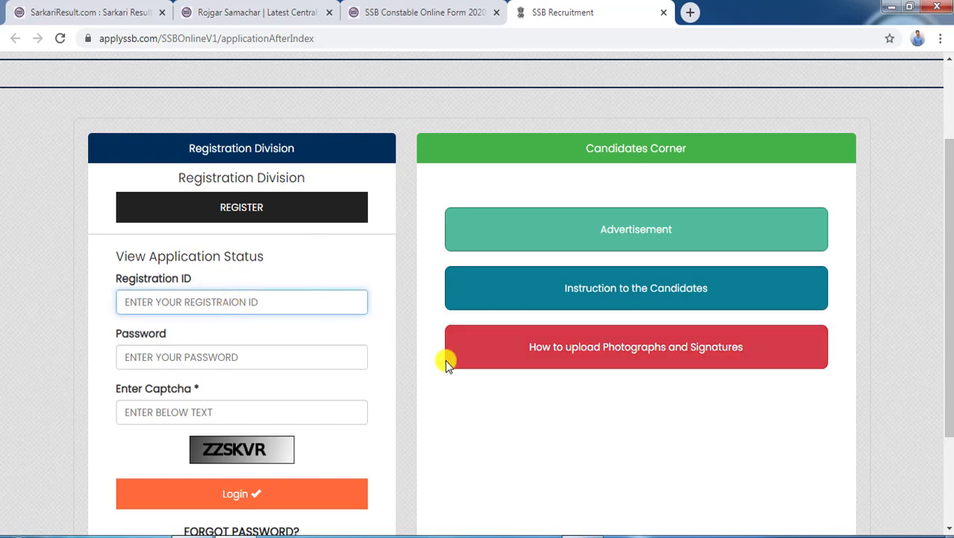
pyautogui.moveTo(948, 254)
pyautogui.mouseDown()
pyautogui.moveTo(948, 282)
pyautogui.moveTo(950, 253)
pyautogui.mouseUp()
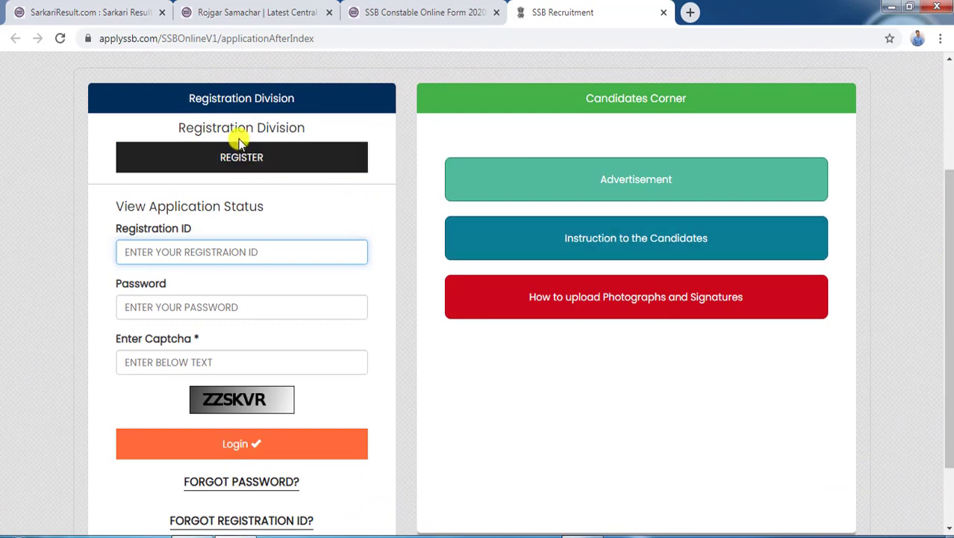
pyautogui.click(234, 162)
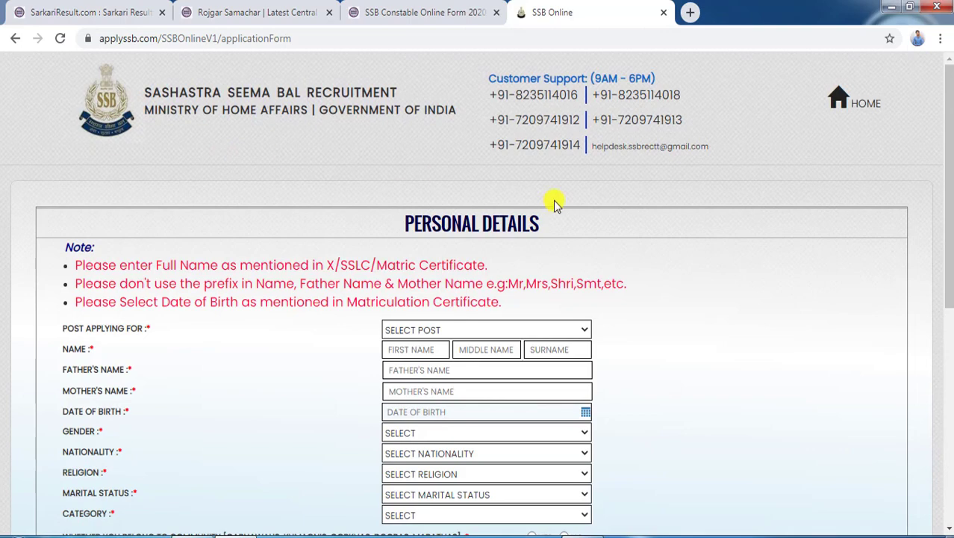
# Step: Choose Constable (Cook) as the post applied for in the Personal Details form
pyautogui.moveTo(949, 101); pyautogui.dragTo(950, 187)
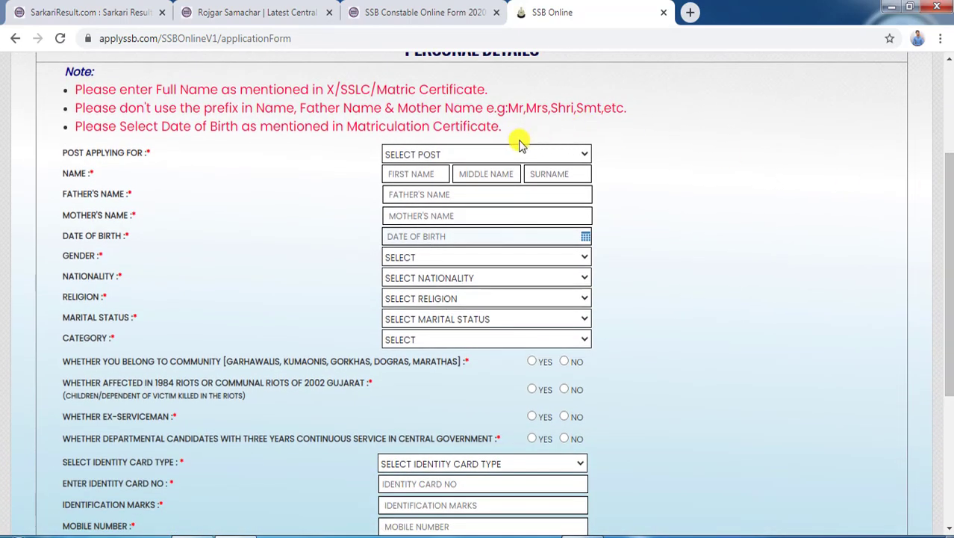
pyautogui.click(496, 156)
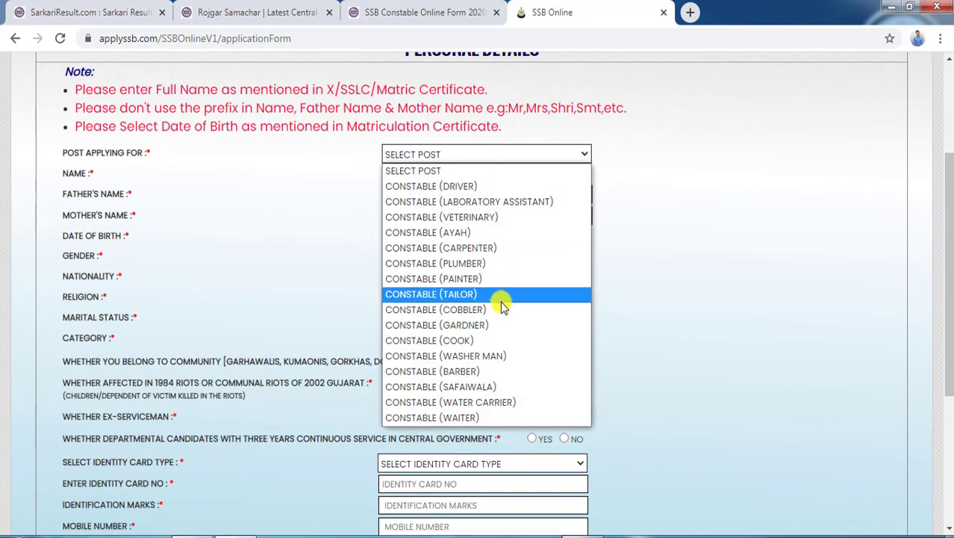
pyautogui.click(496, 342)
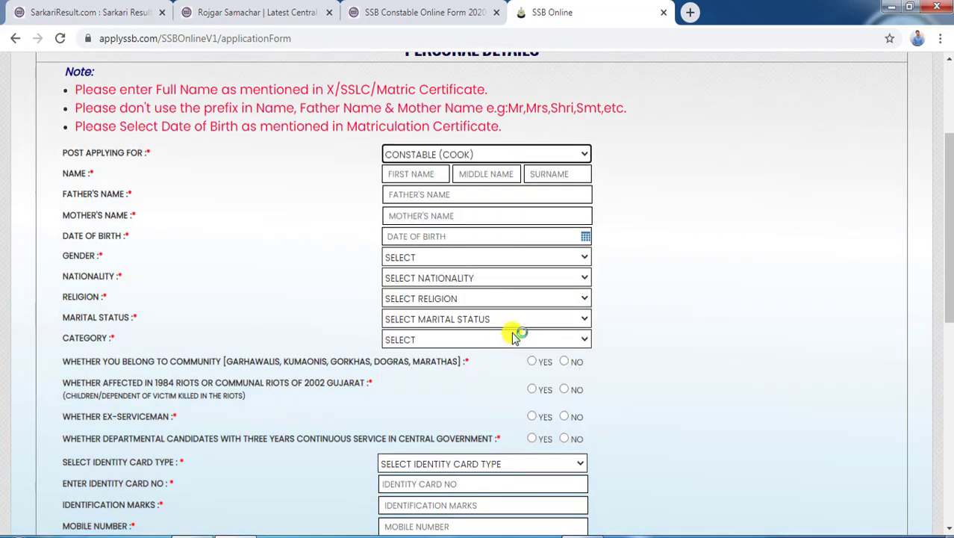
pyautogui.click(417, 177)
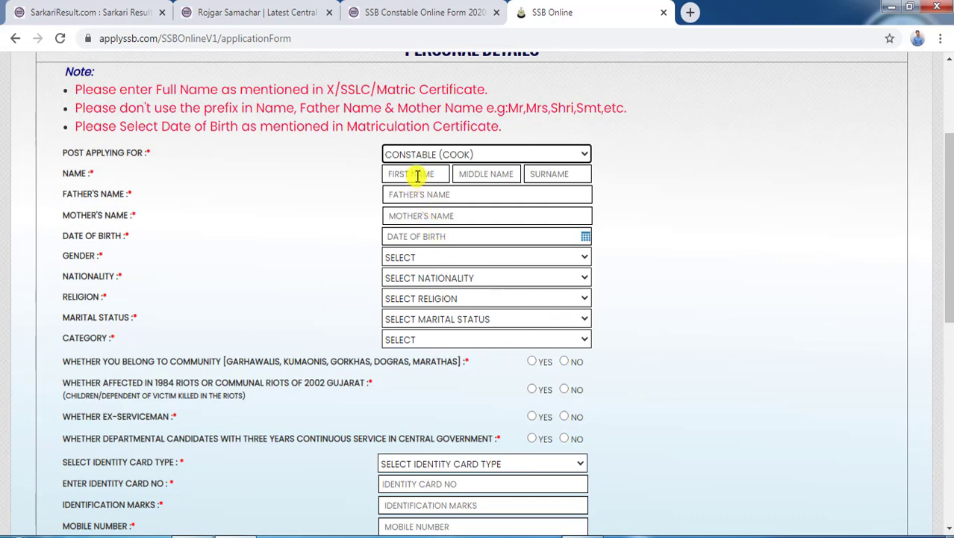
pyautogui.click(654, 182)
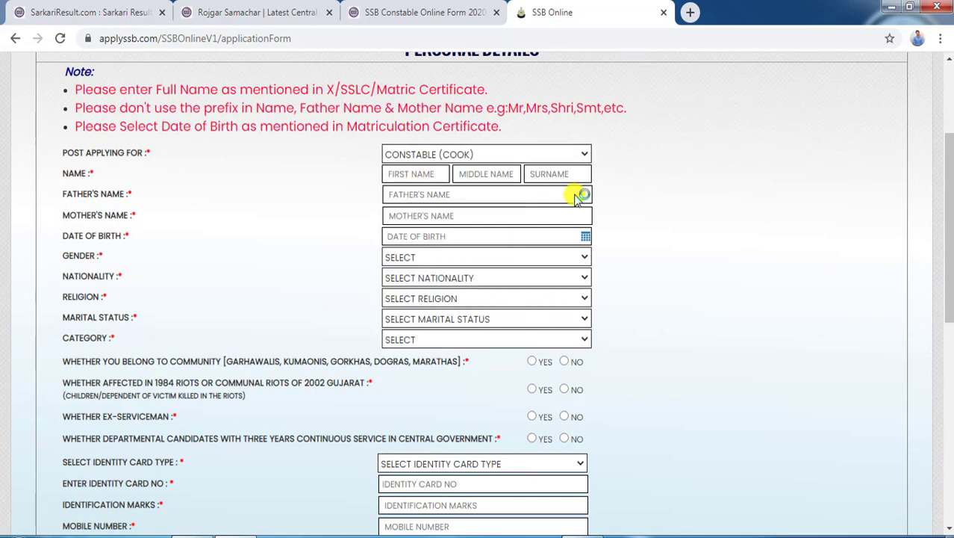
pyautogui.click(410, 196)
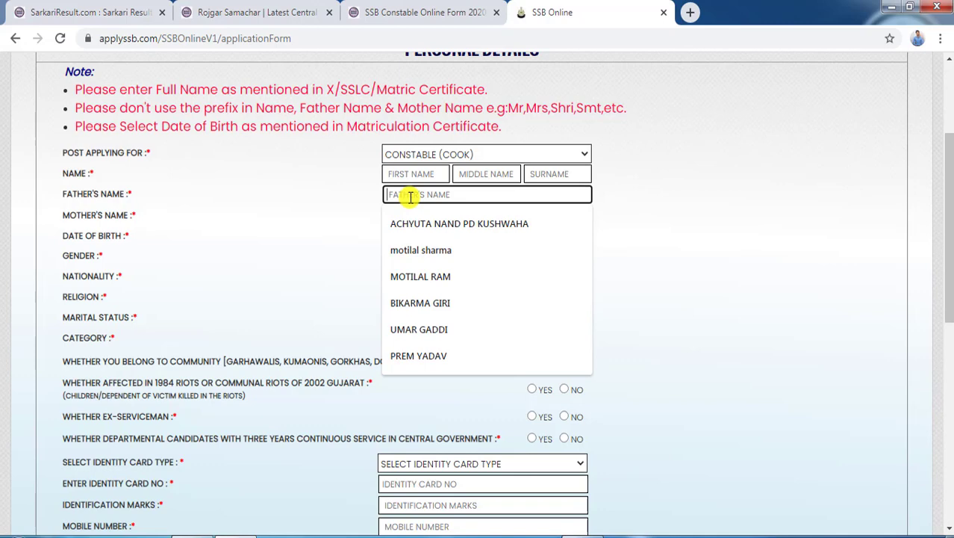
pyautogui.click(363, 216)
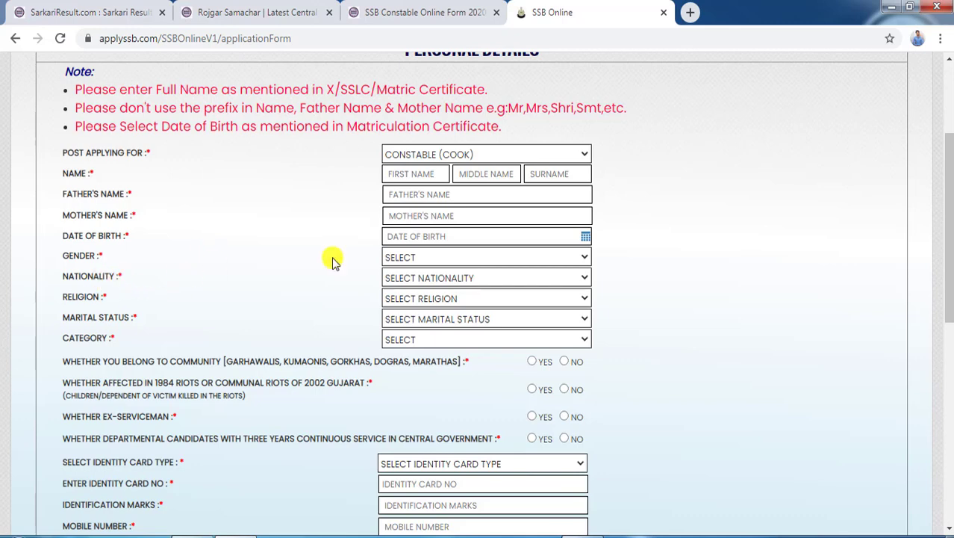
# Step: Set the applicant's gender to Male and nationality to Indian in the personal details
pyautogui.click(411, 258)
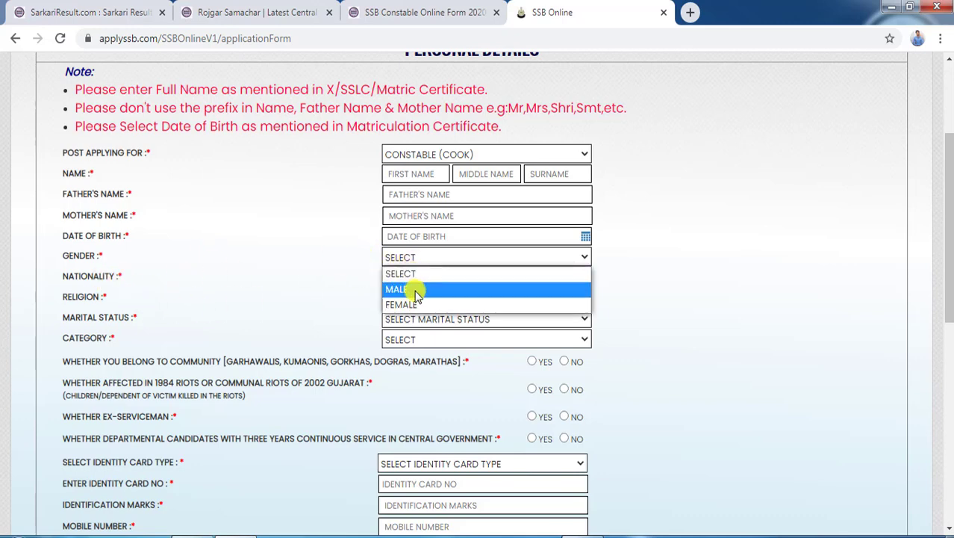
pyautogui.click(415, 291)
pyautogui.click(417, 277)
pyautogui.click(407, 307)
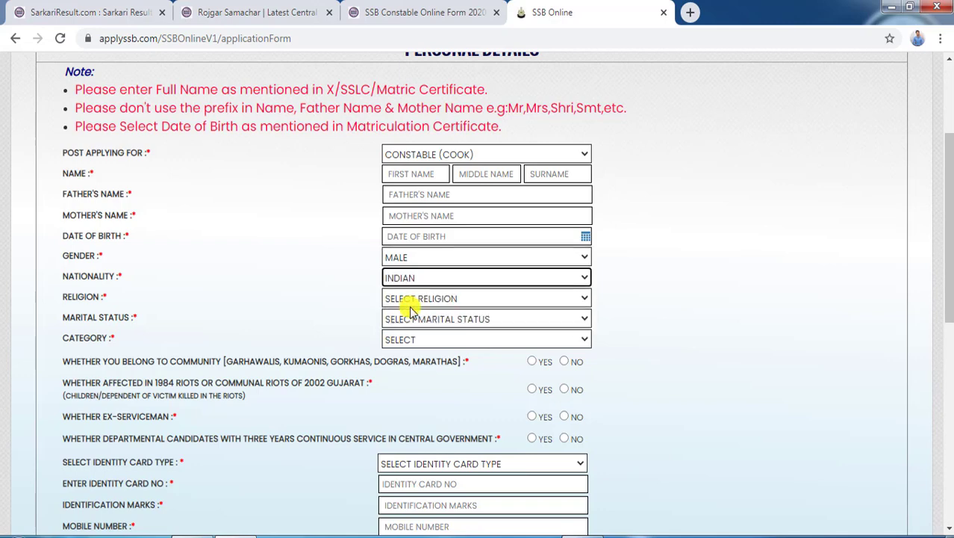
# Step: Set the applicant's religion to Hindu and marital status to Unmarried
pyautogui.click(416, 300)
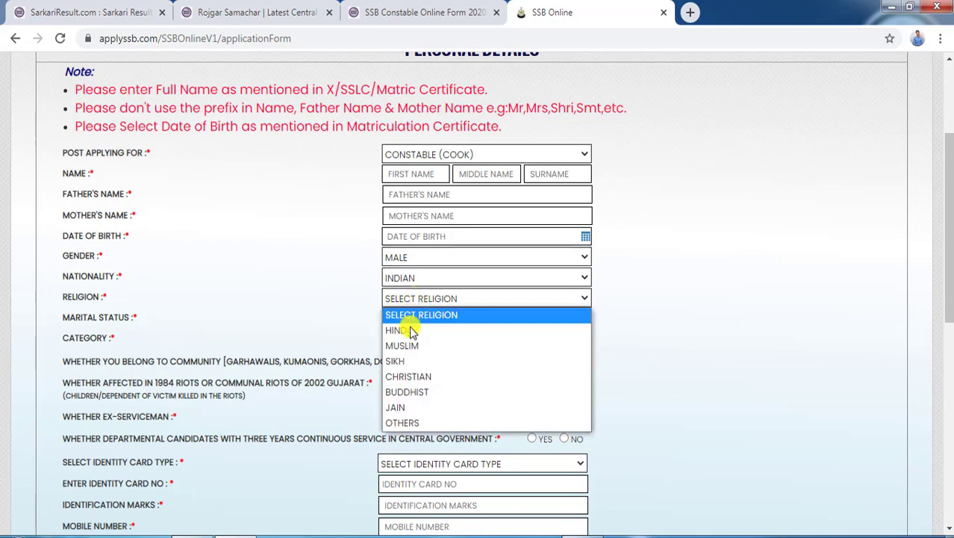
pyautogui.click(406, 331)
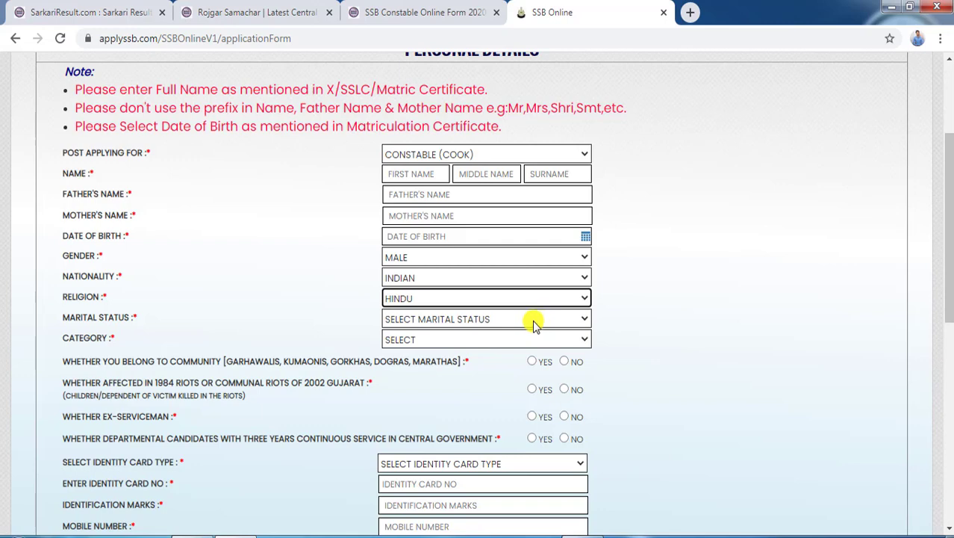
pyautogui.click(470, 319)
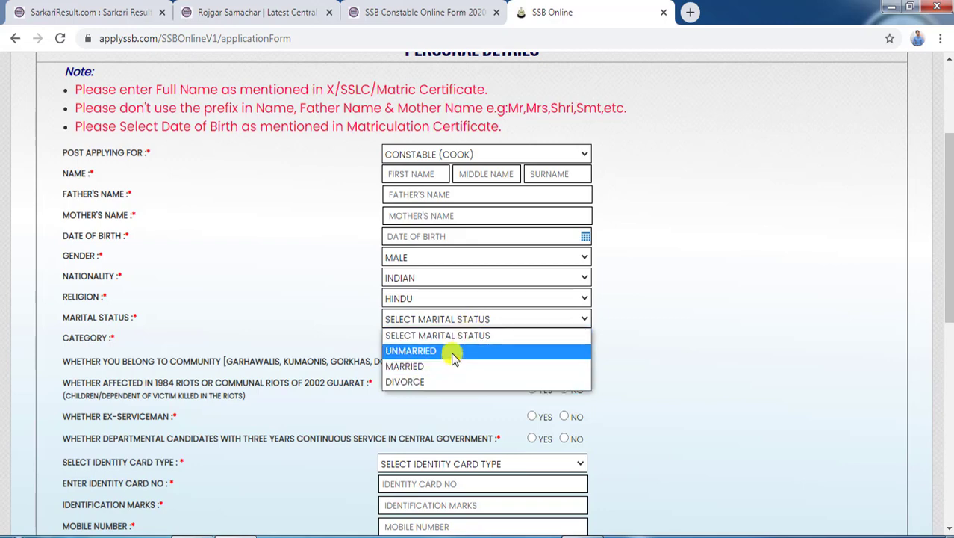
pyautogui.click(455, 351)
# Step: Set the applicant's category to OBC in the personal details
pyautogui.scroll(-2, 950, 261)
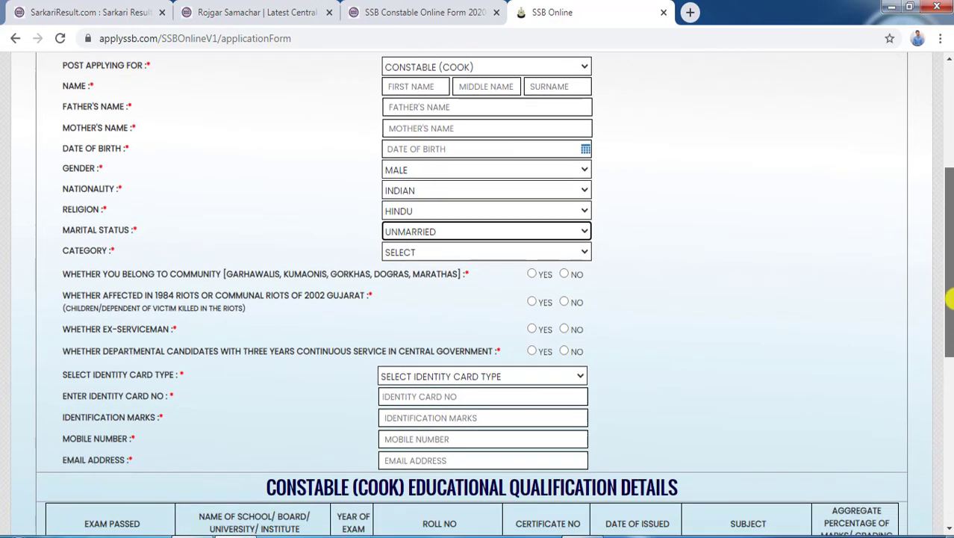
pyautogui.click(456, 232)
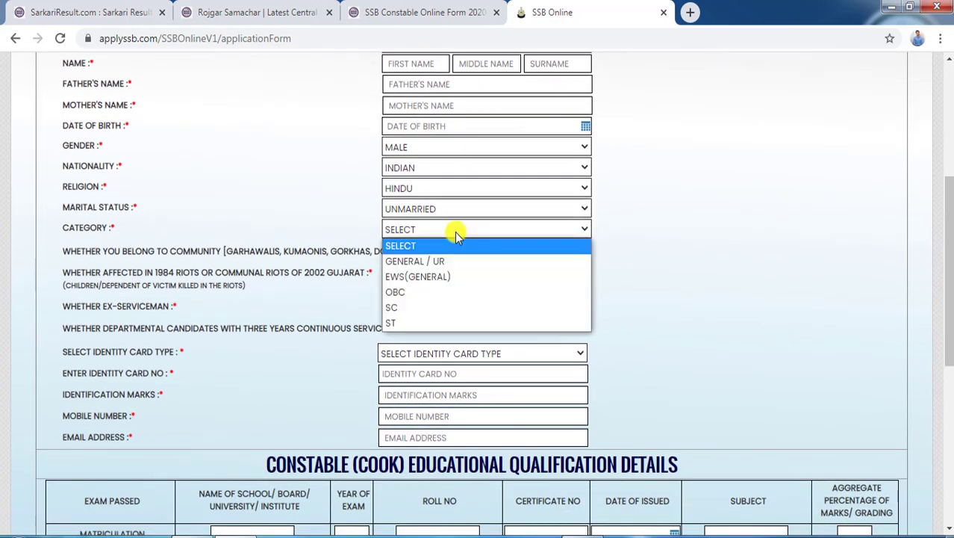
pyautogui.click(439, 293)
# Step: Answer No to the questions on community, riots, ex-serviceman status and departmental candidates with three years of service
pyautogui.moveTo(949, 224); pyautogui.dragTo(949, 261)
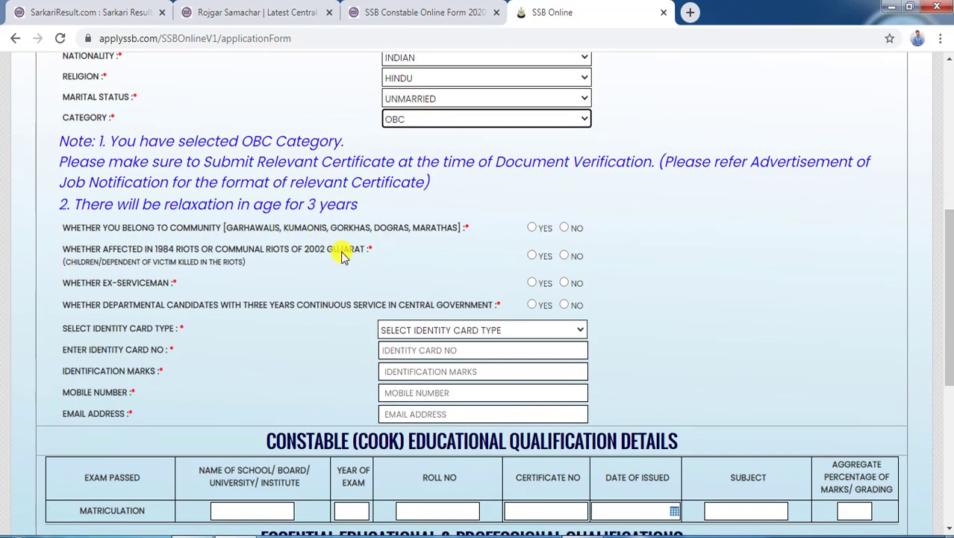
pyautogui.click(566, 230)
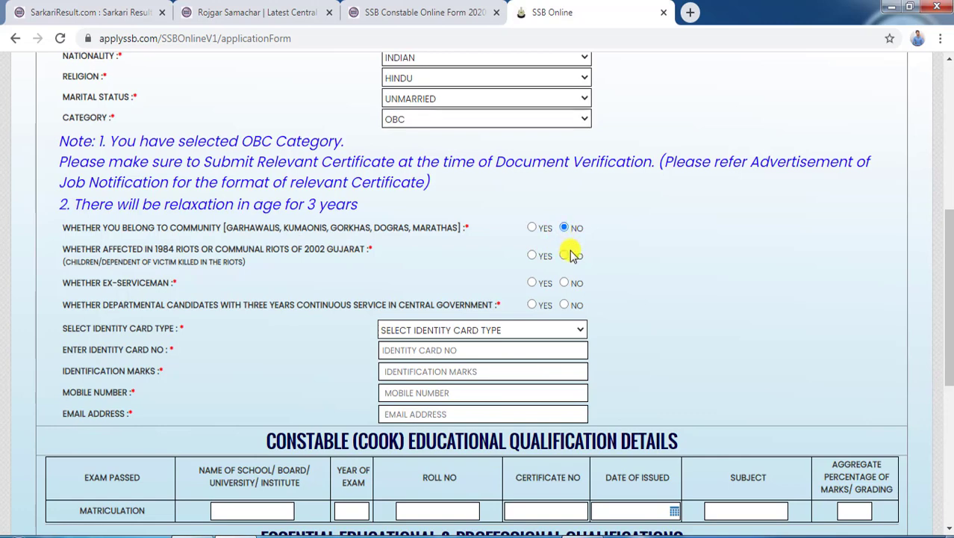
pyautogui.click(565, 256)
pyautogui.click(565, 305)
# Step: Choose Aadhar Card as the identity card type
pyautogui.scroll(-1, 821, 313)
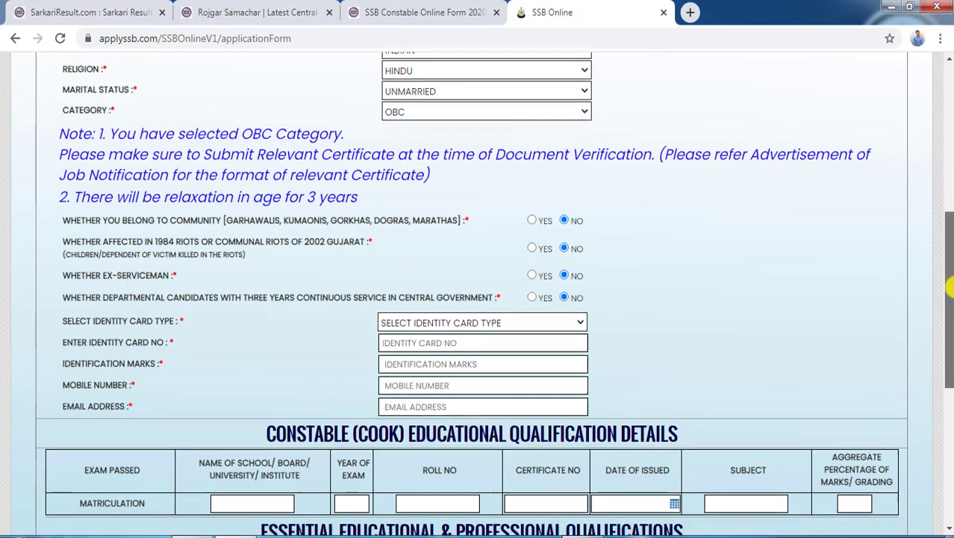
pyautogui.click(443, 257)
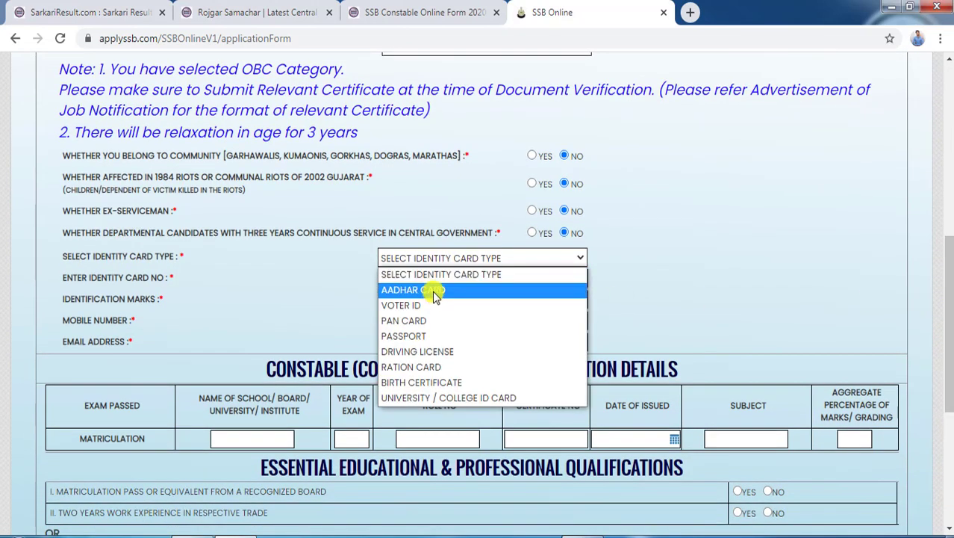
pyautogui.click(437, 293)
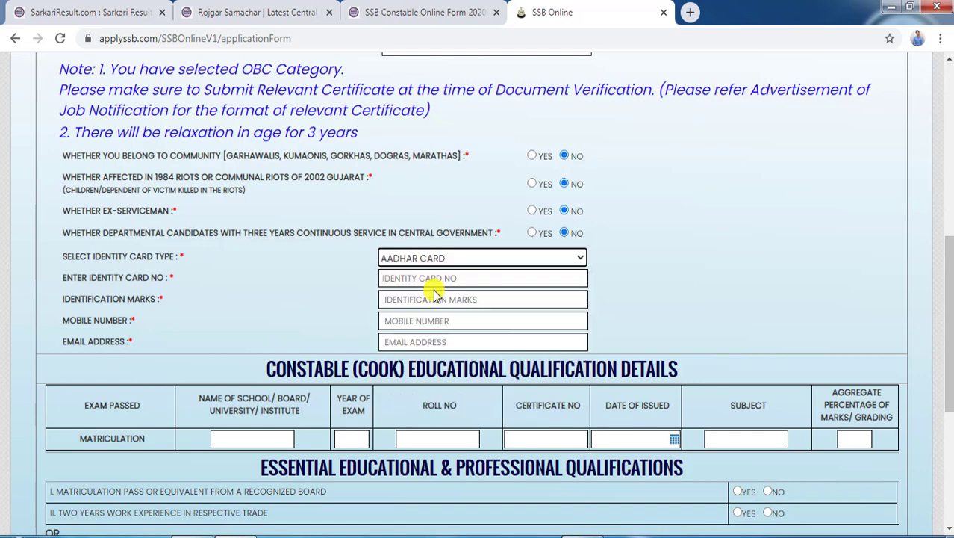
pyautogui.click(430, 277)
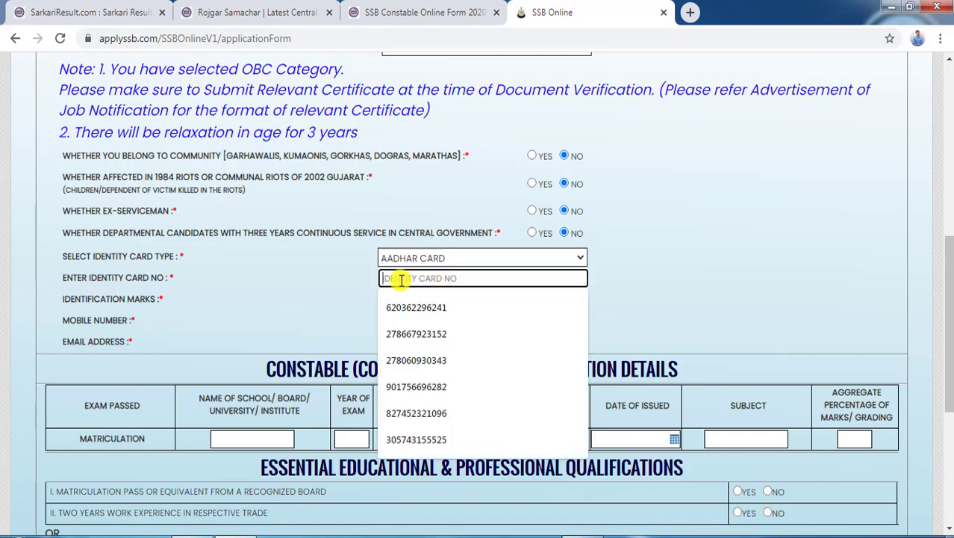
pyautogui.click(313, 272)
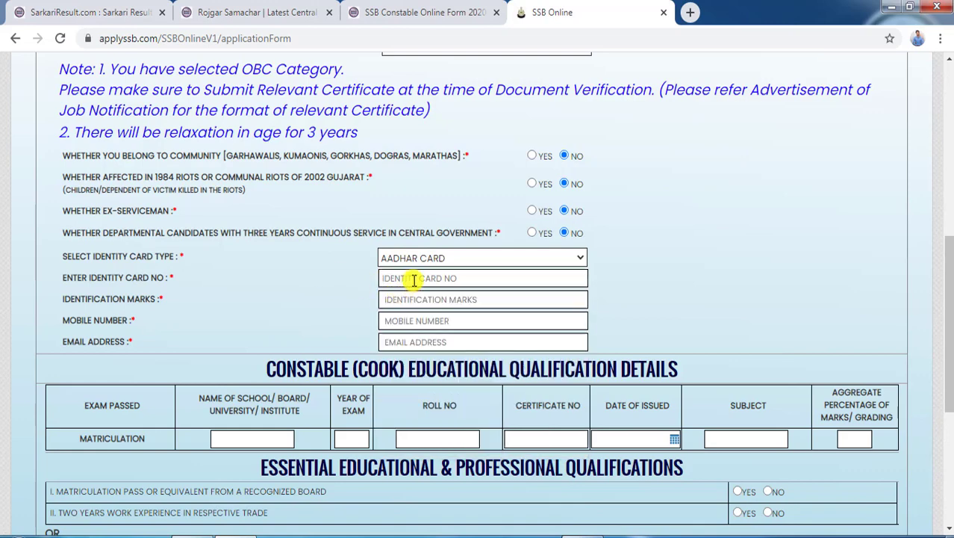
pyautogui.click(457, 300)
pyautogui.click(361, 301)
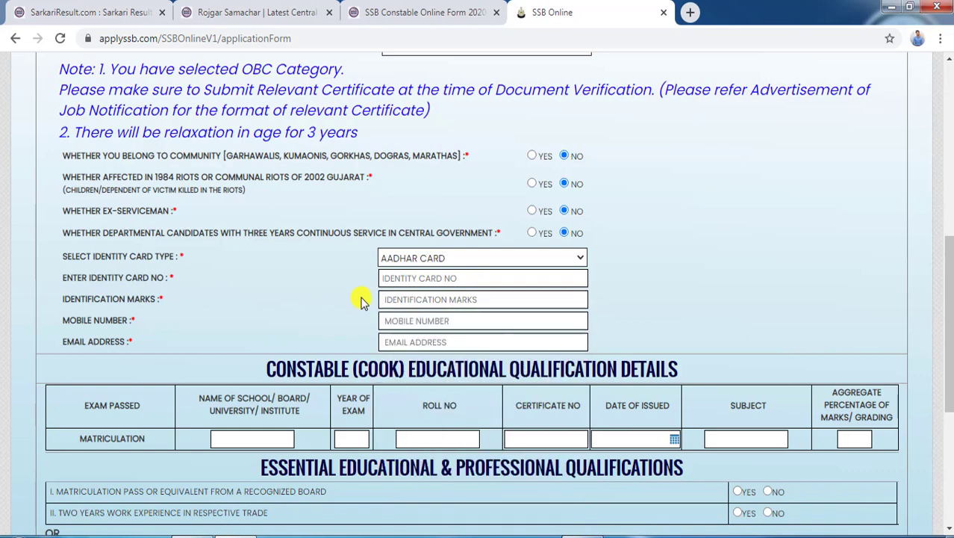
# Step: Enter "A MOLE ON RIGHT HAND" as the applicant's identification mark
pyautogui.click(402, 298)
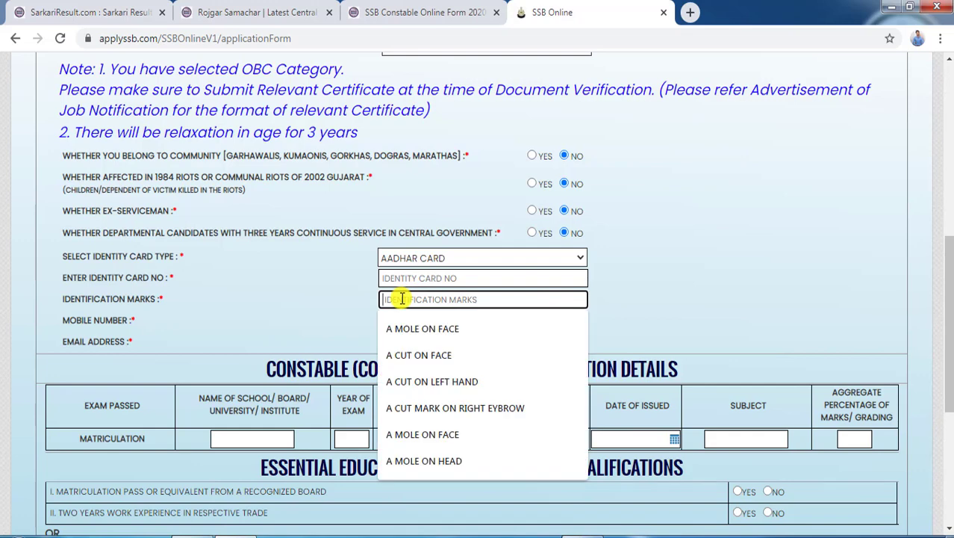
pyautogui.write('A MOLE O')
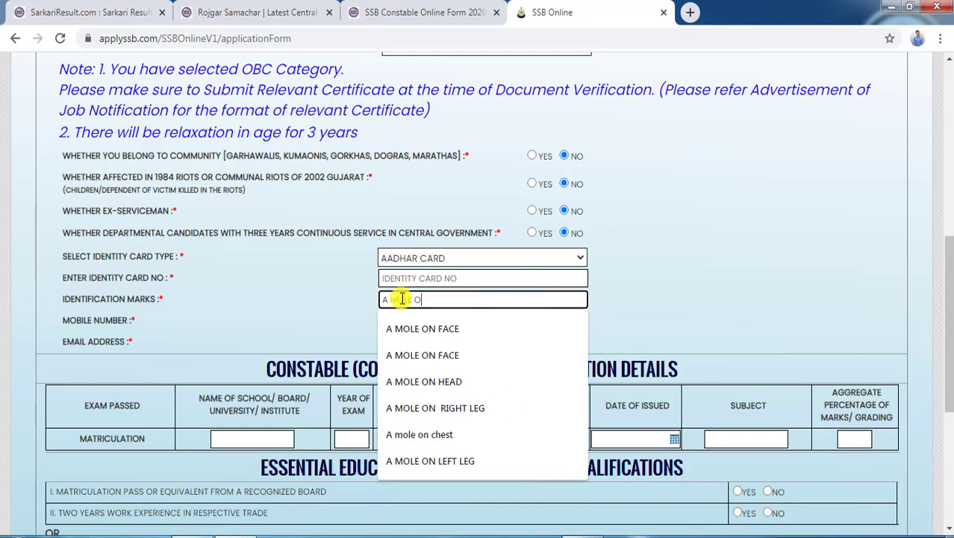
pyautogui.write('N RIGHT HAND')
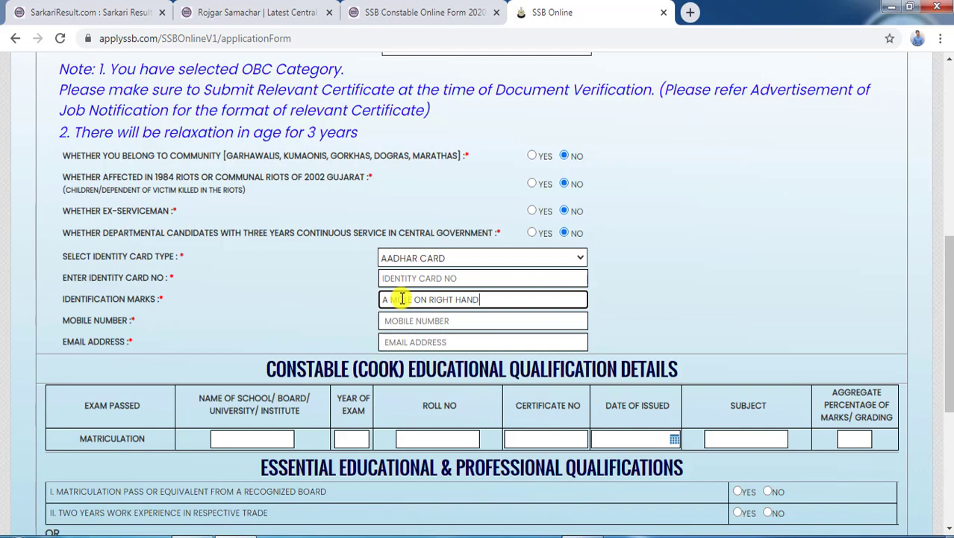
pyautogui.click(677, 299)
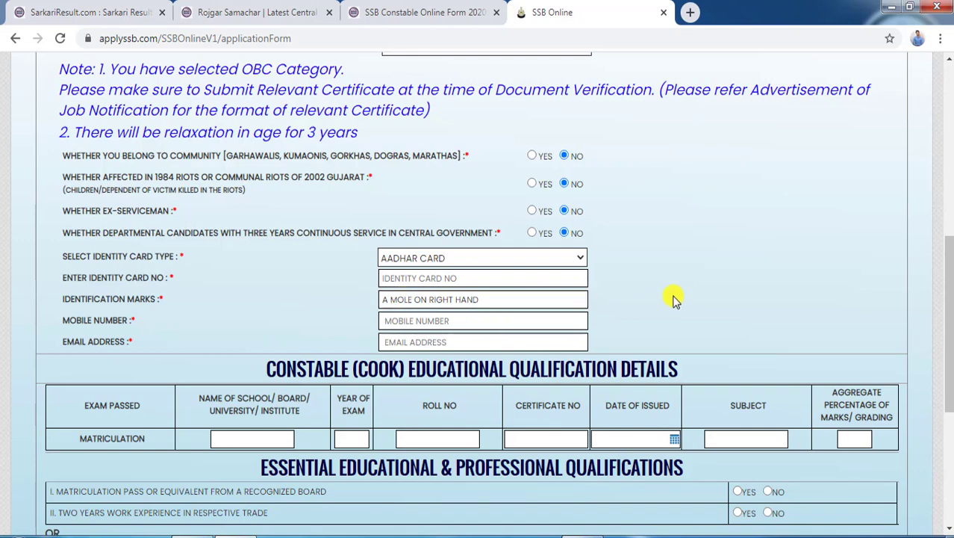
pyautogui.click(546, 322)
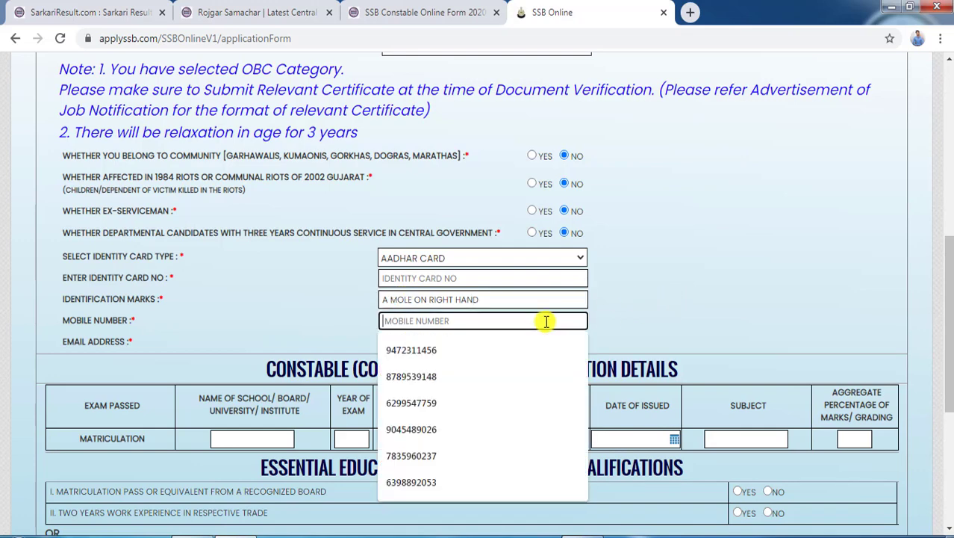
pyautogui.click(350, 332)
pyautogui.click(402, 342)
pyautogui.click(722, 282)
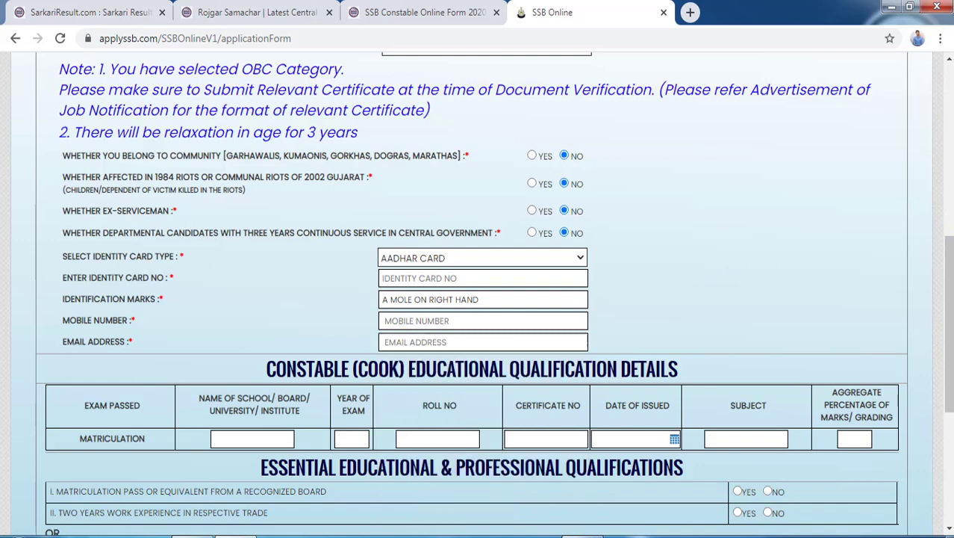
# Step: Fill in the matriculation row with BSEB PATNA as the board, ALL as the subject and 73 as the aggregate percentage
pyautogui.moveTo(948, 264); pyautogui.dragTo(948, 320)
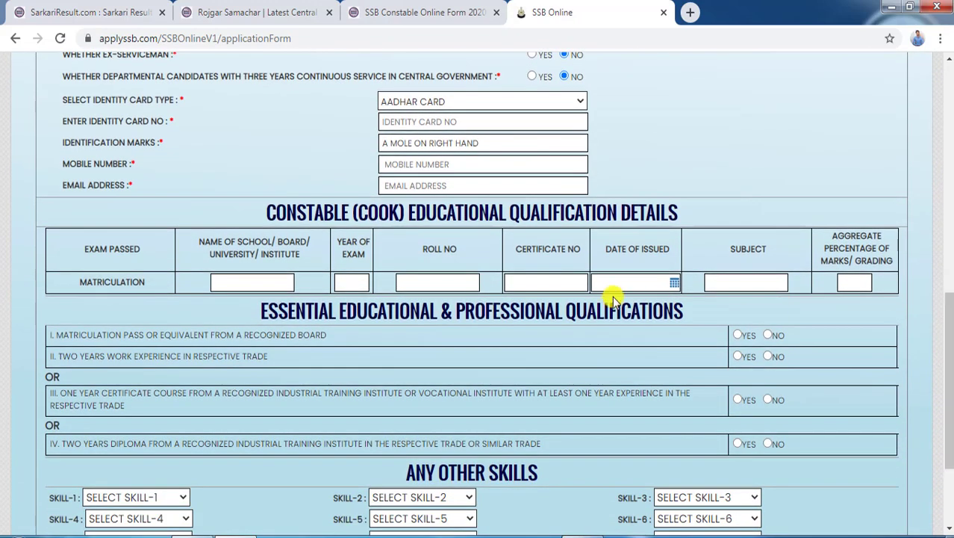
pyautogui.click(253, 277)
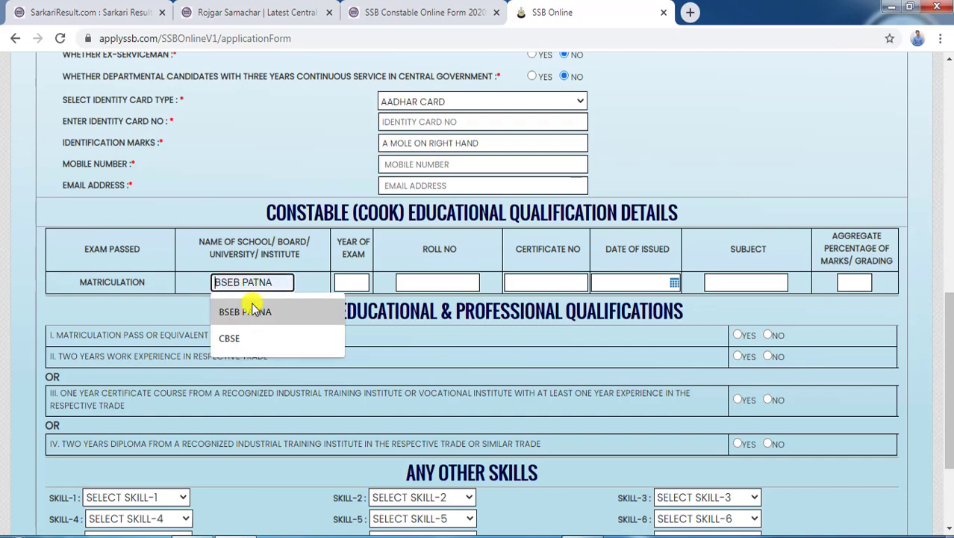
pyautogui.click(252, 311)
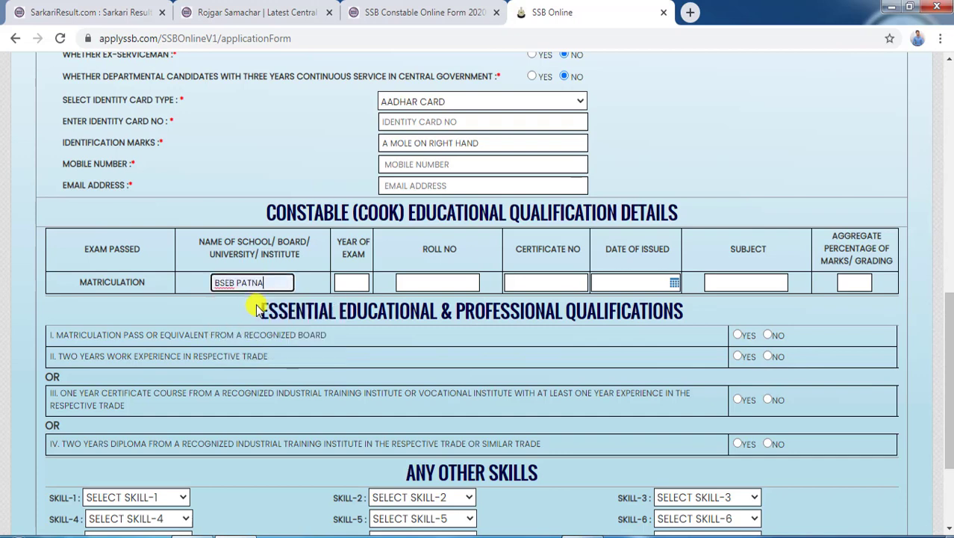
pyautogui.click(349, 287)
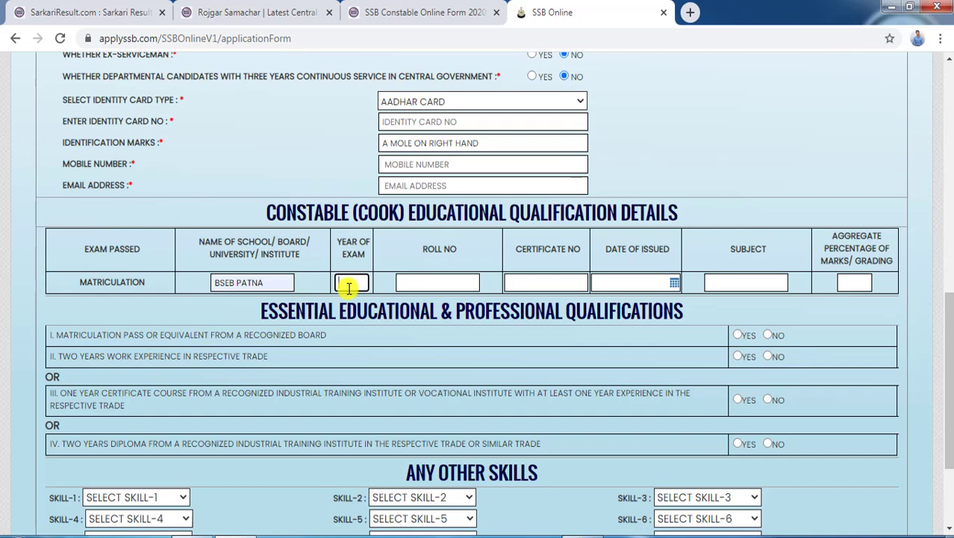
pyautogui.click(425, 286)
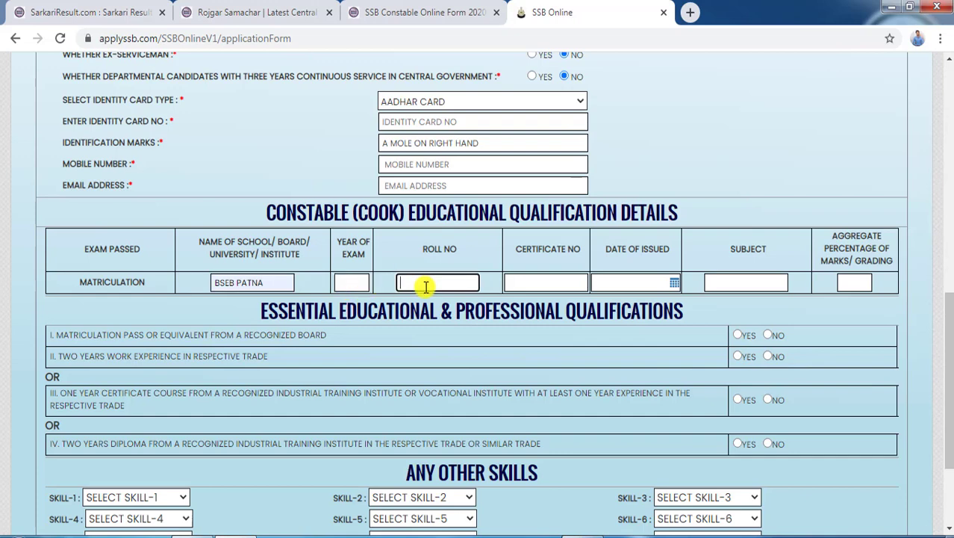
pyautogui.click(556, 281)
pyautogui.click(641, 281)
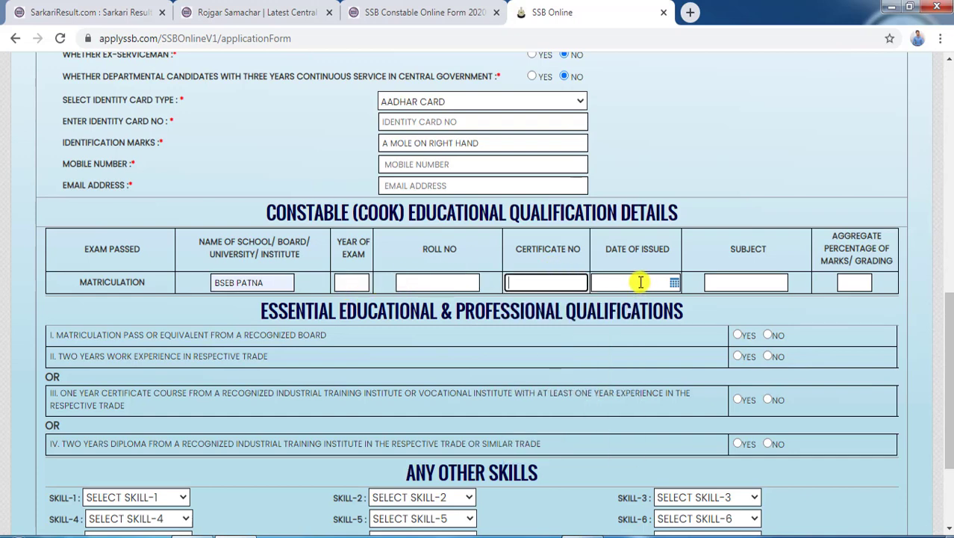
pyautogui.click(732, 281)
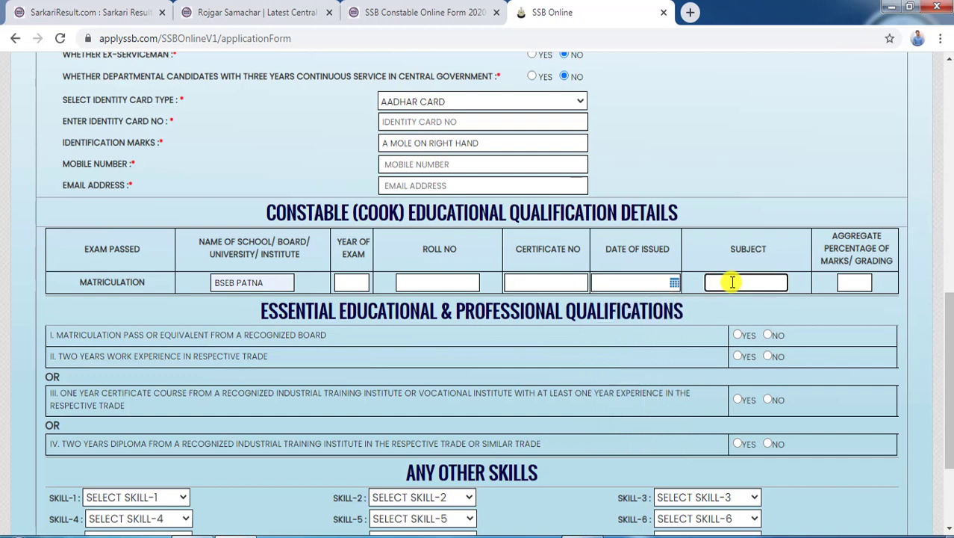
pyautogui.click(854, 282)
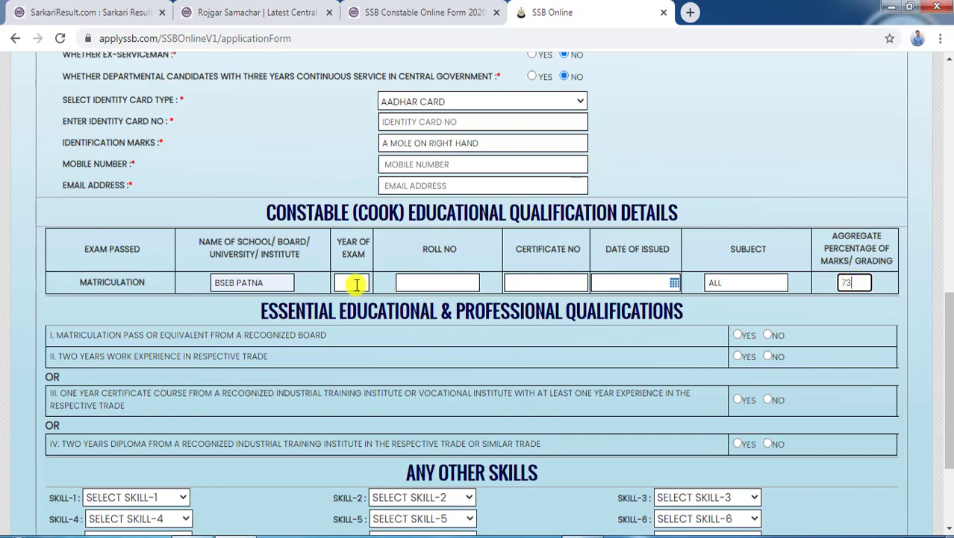
pyautogui.moveTo(949, 301); pyautogui.dragTo(950, 339)
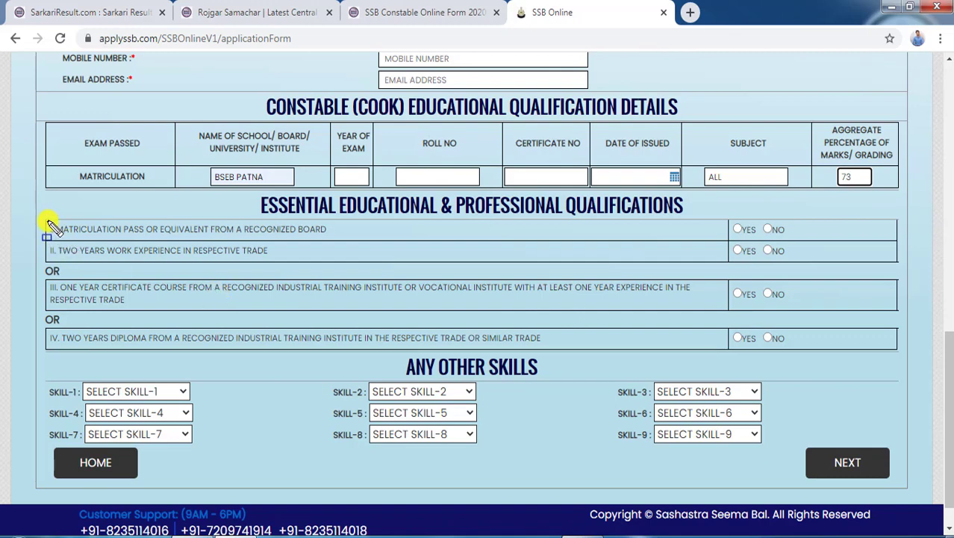
pyautogui.moveTo(48, 223); pyautogui.dragTo(347, 236)
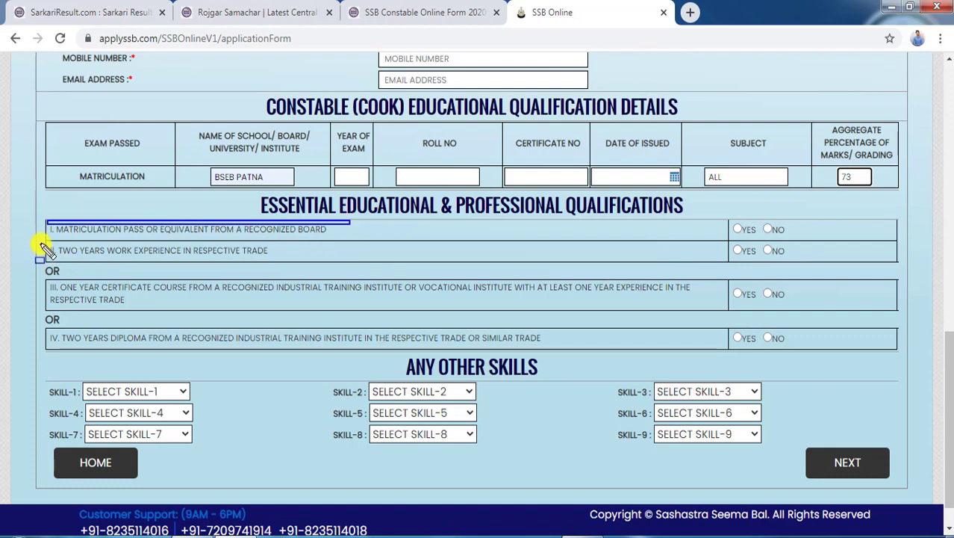
pyautogui.moveTo(99, 240); pyautogui.dragTo(339, 274)
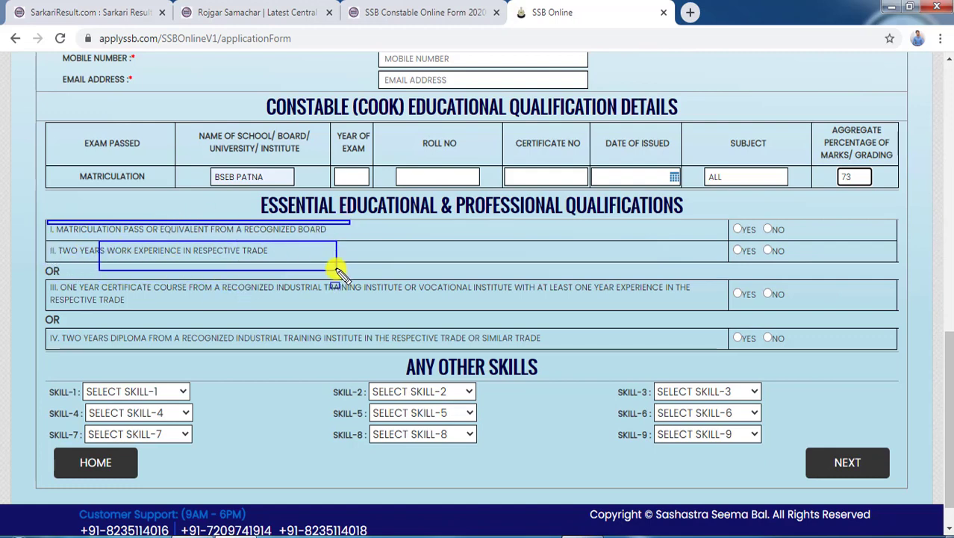
pyautogui.press('Escape')
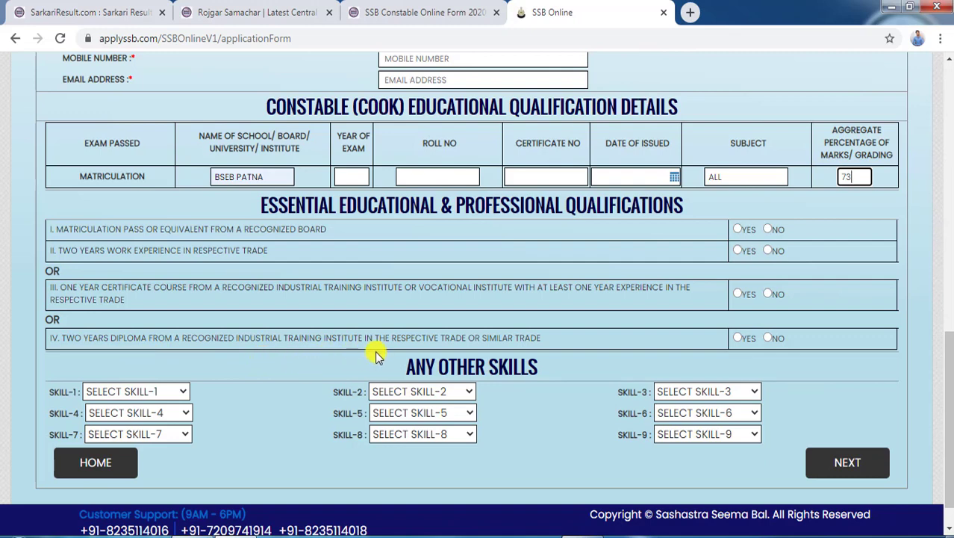
# Step: Answer Yes to the two years diploma qualification and set skills 1 to 3 to COOK, TAILOR and WASHER MAN
pyautogui.click(737, 338)
pyautogui.scroll(-2, 948, 347)
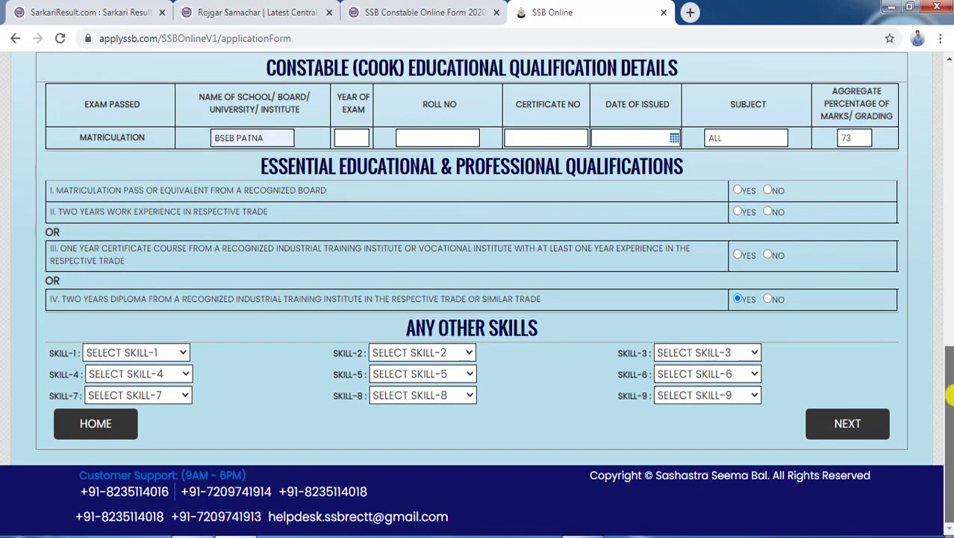
pyautogui.click(108, 355)
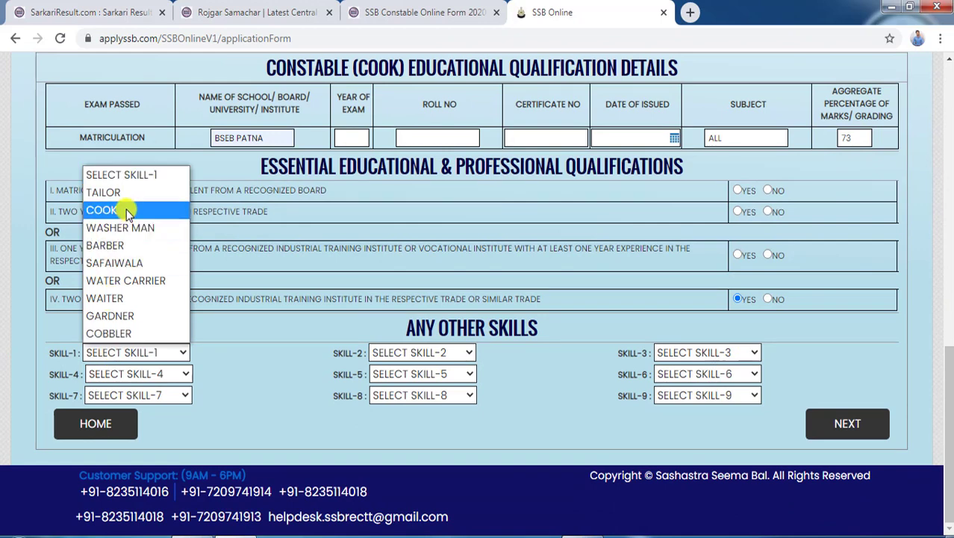
pyautogui.click(122, 212)
pyautogui.click(412, 353)
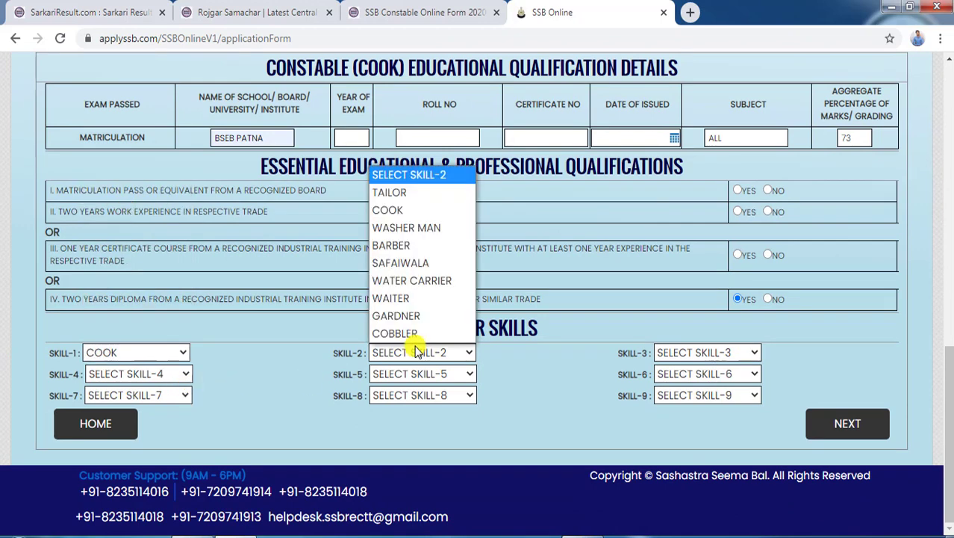
pyautogui.click(400, 193)
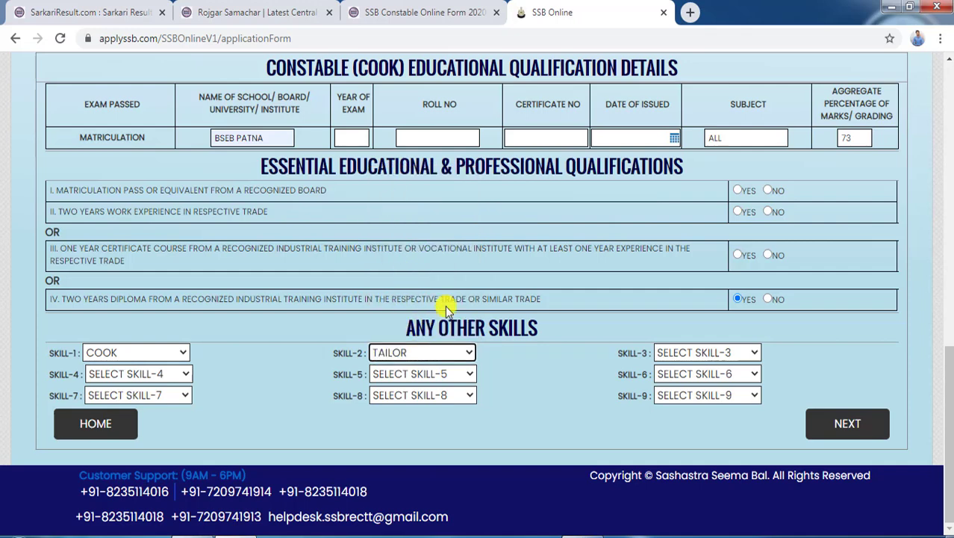
pyautogui.click(720, 355)
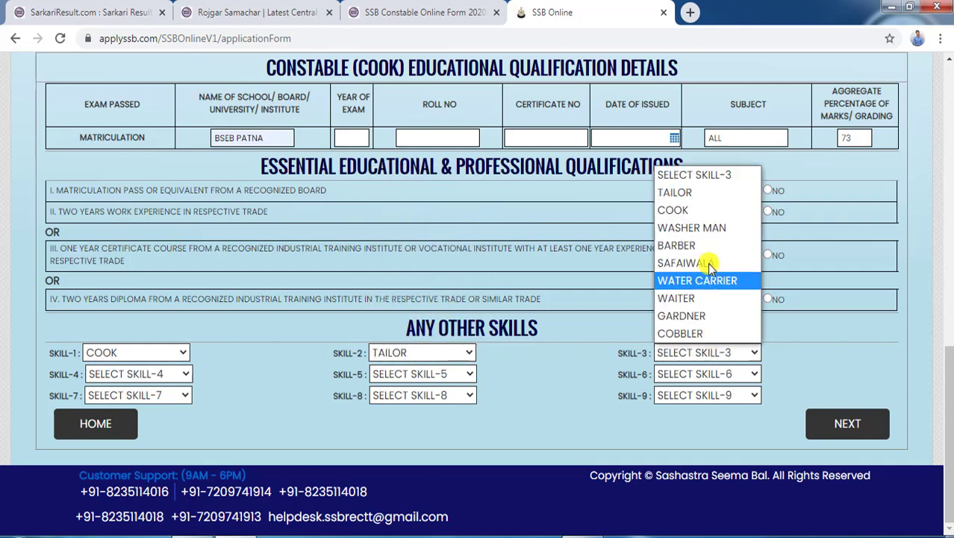
pyautogui.click(689, 226)
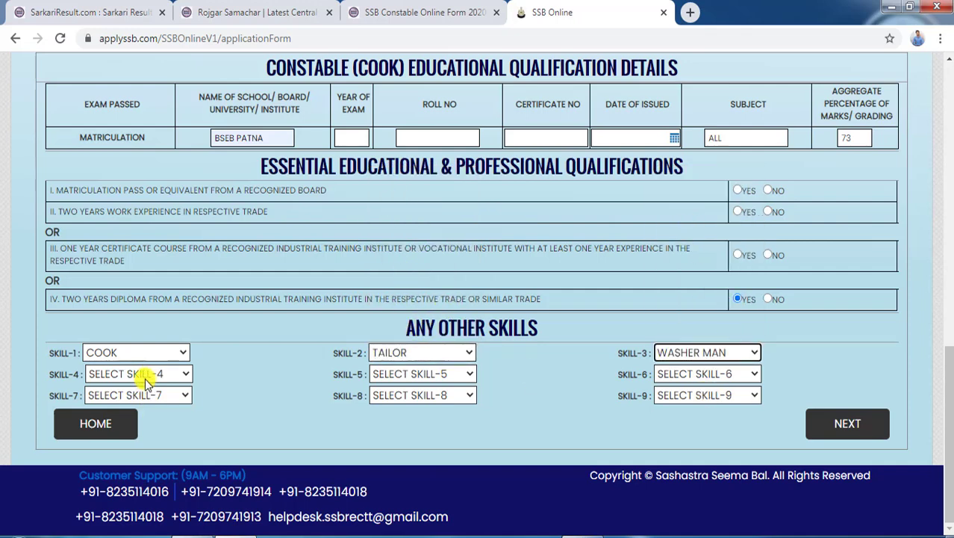
# Step: Set skills 4 to 6 to BARBER, SAFAIWALA and WATER CARRIER
pyautogui.click(138, 375)
pyautogui.click(120, 267)
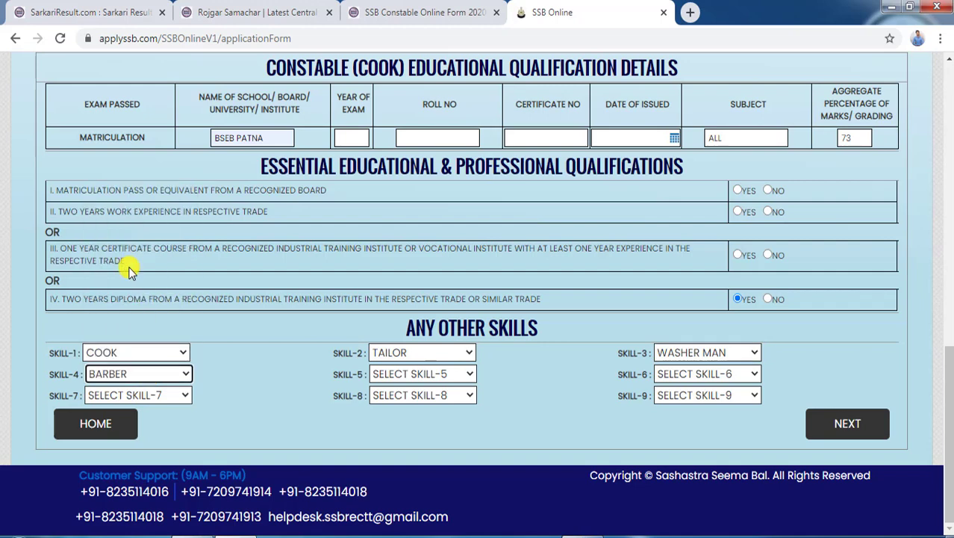
pyautogui.click(420, 375)
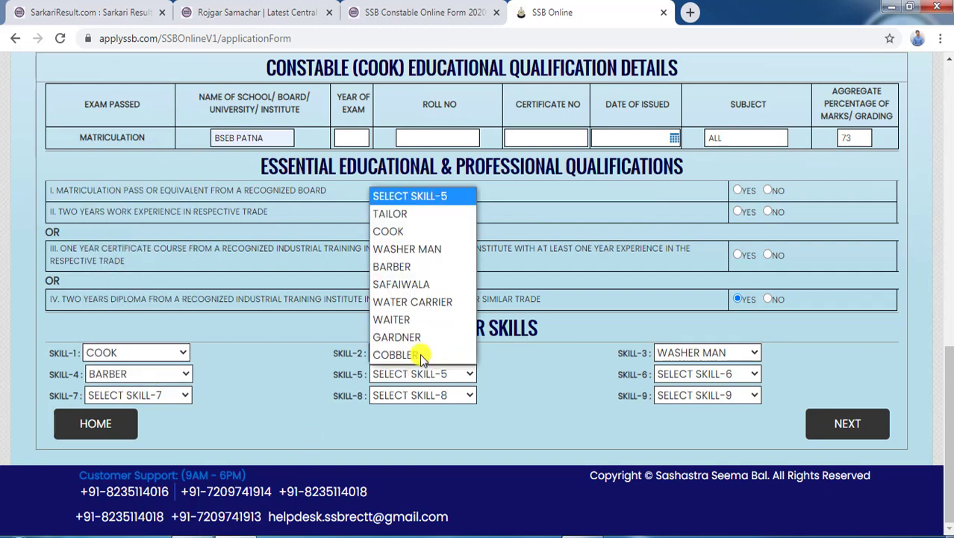
pyautogui.click(413, 284)
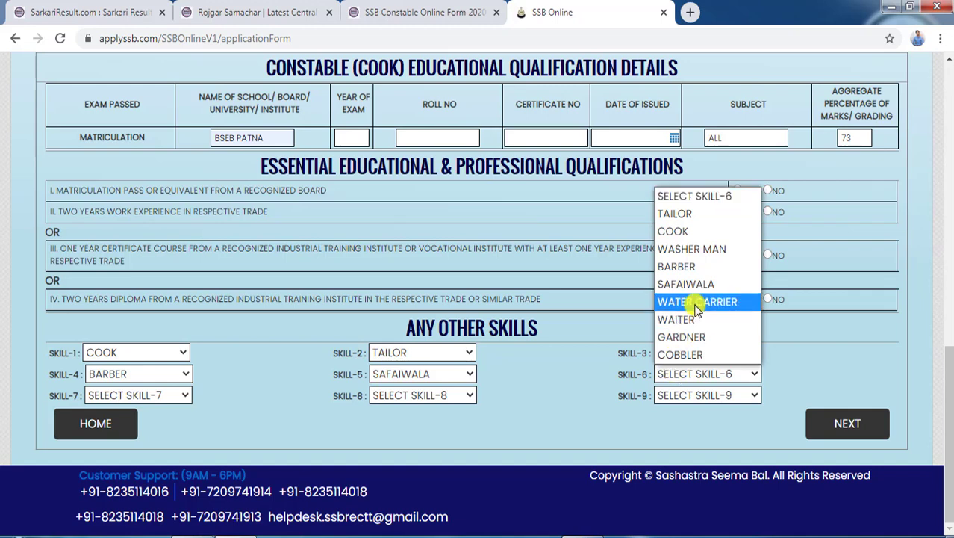
pyautogui.click(692, 302)
# Step: Set skills 7 to 9 to WAITER, GARDNER and COBBLER
pyautogui.click(118, 396)
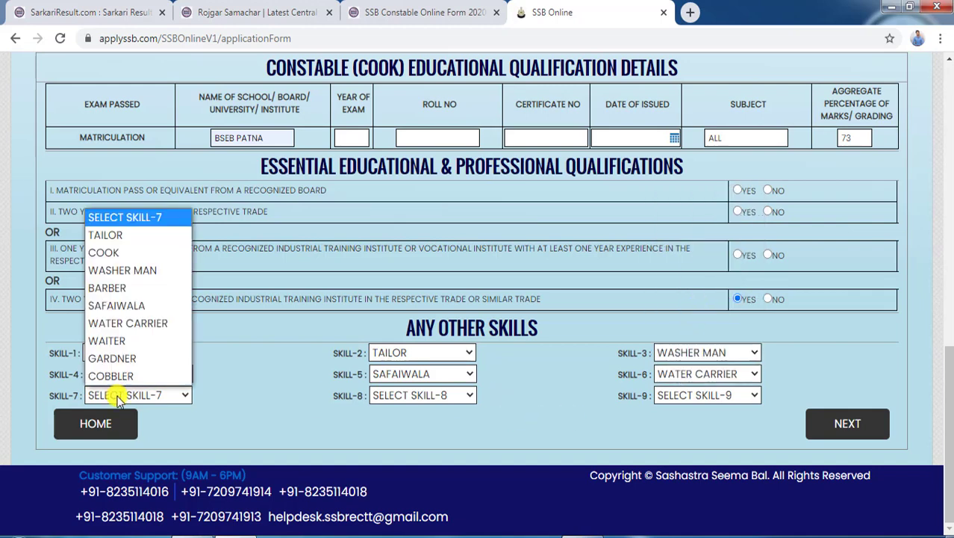
pyautogui.click(123, 341)
pyautogui.click(448, 396)
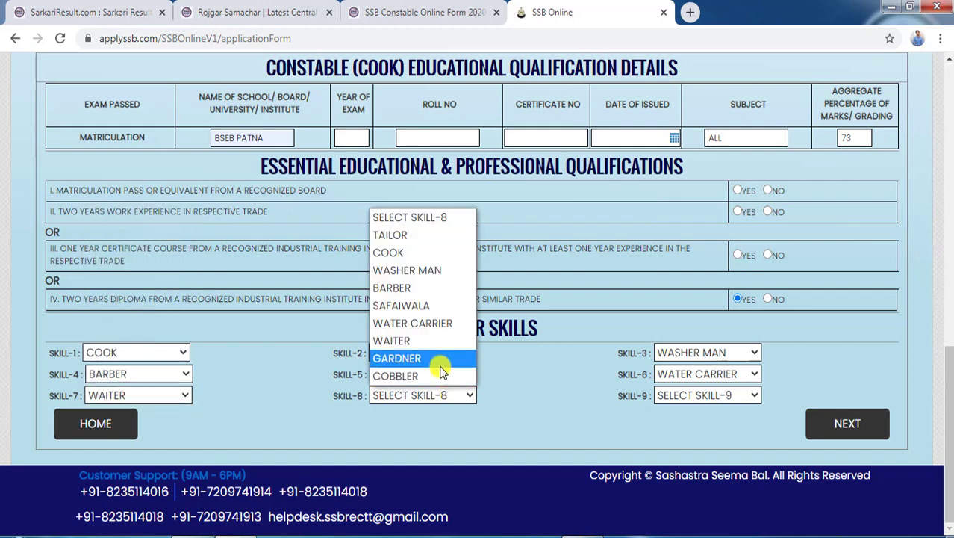
pyautogui.click(442, 359)
pyautogui.click(729, 392)
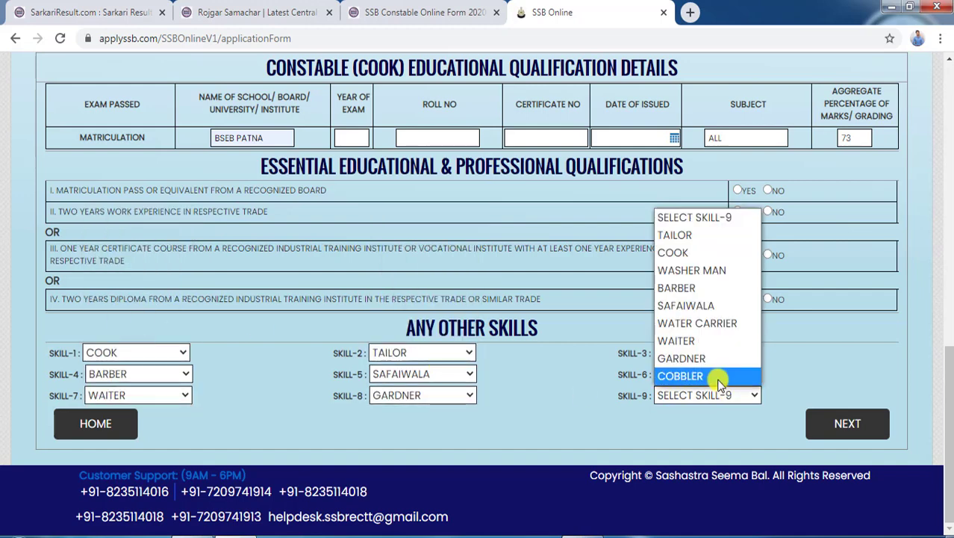
pyautogui.click(719, 380)
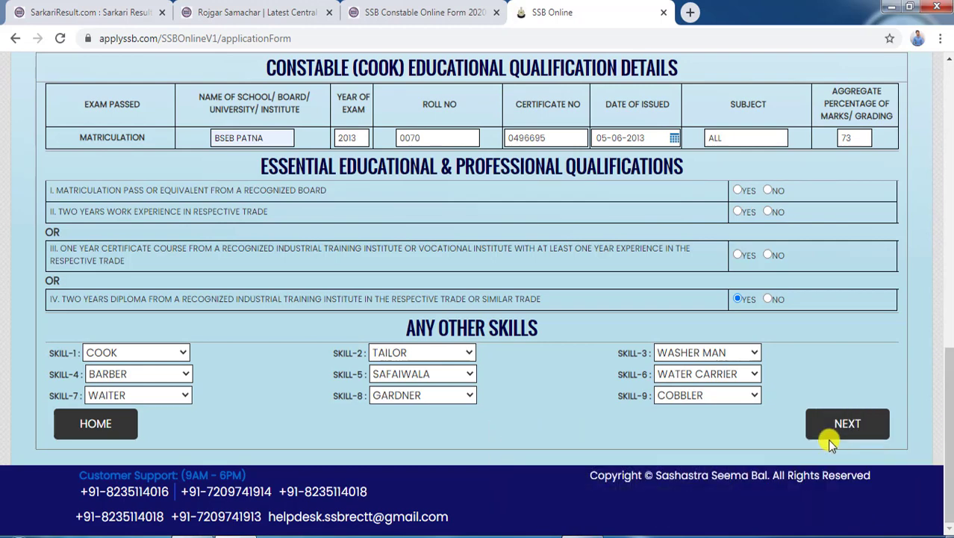
# Step: Answer No to the matriculation, two years work experience and one year certificate qualifications, and try to continue to the next page
pyautogui.click(848, 424)
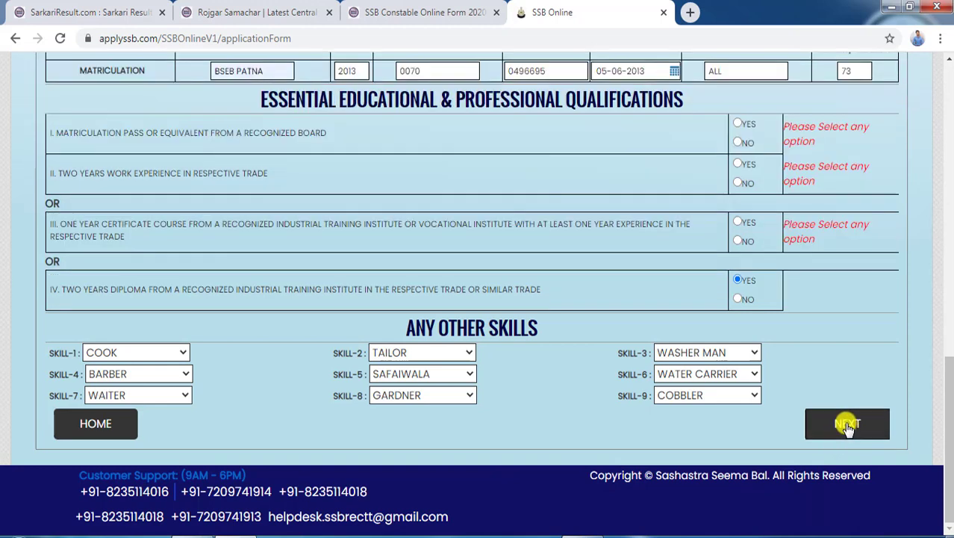
pyautogui.click(740, 242)
pyautogui.click(739, 182)
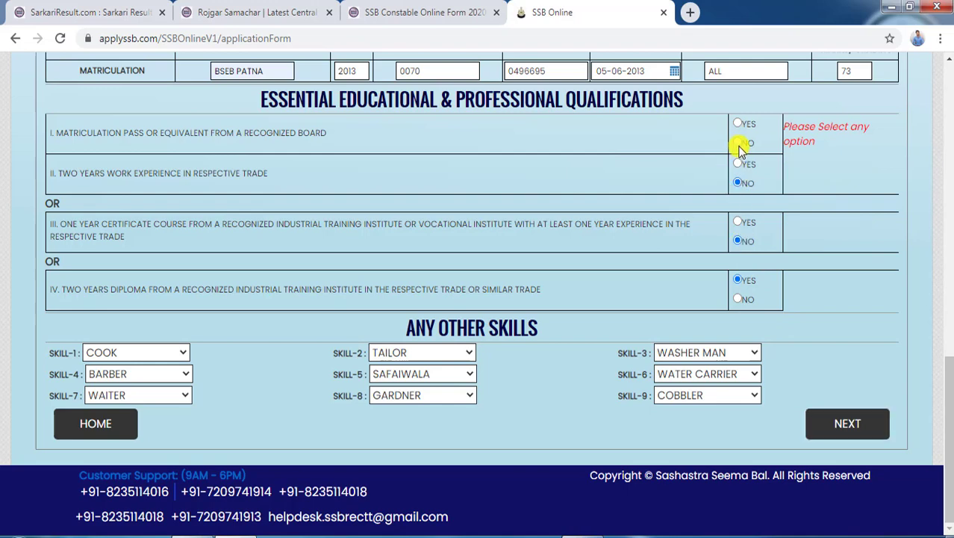
pyautogui.click(740, 143)
pyautogui.click(850, 424)
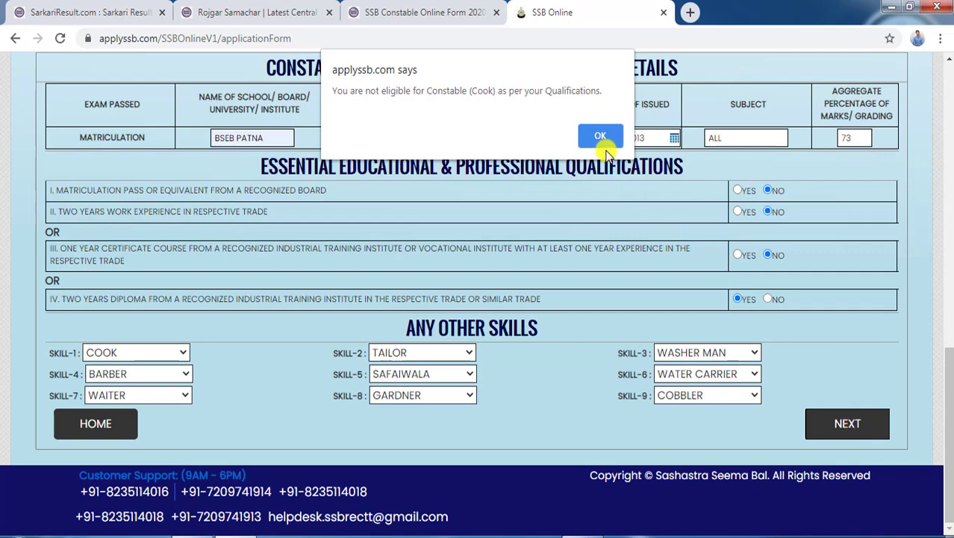
pyautogui.click(602, 142)
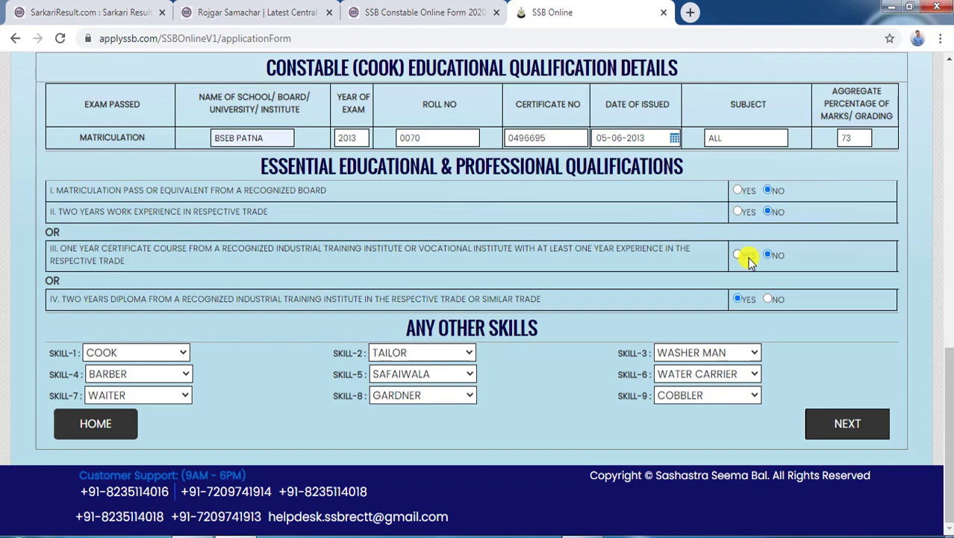
# Step: Answer Yes to the one year certificate course qualification and continue to the address details page
pyautogui.click(745, 256)
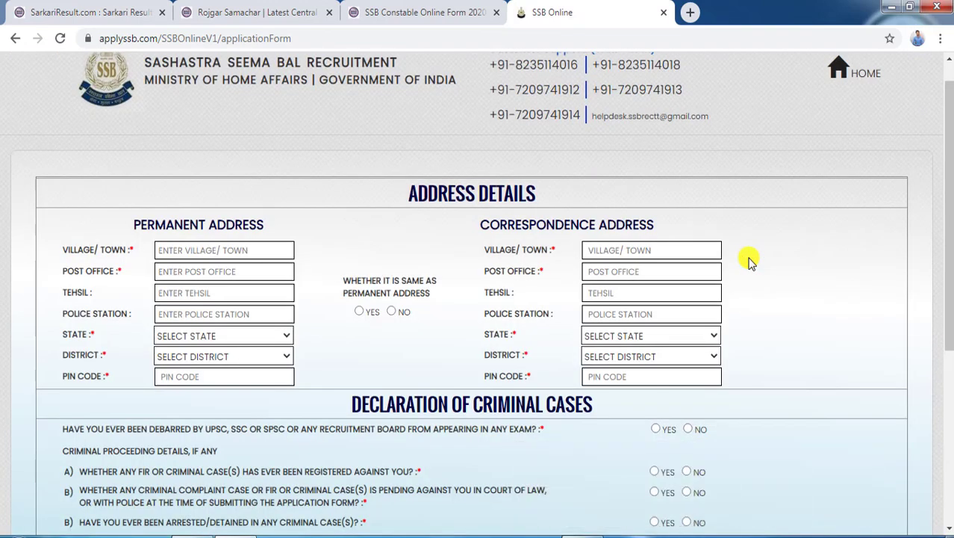
pyautogui.moveTo(950, 217); pyautogui.dragTo(950, 167)
pyautogui.scroll(-1, 949, 167)
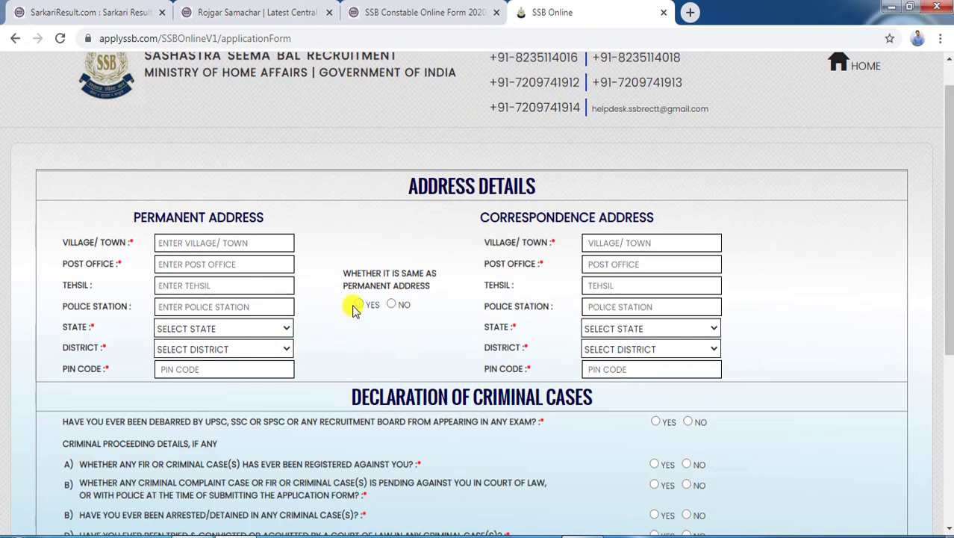
# Step: Answer No to the exam debarment question and to all five criminal proceeding questions in the declaration of criminal cases
pyautogui.scroll(-2, 949, 181)
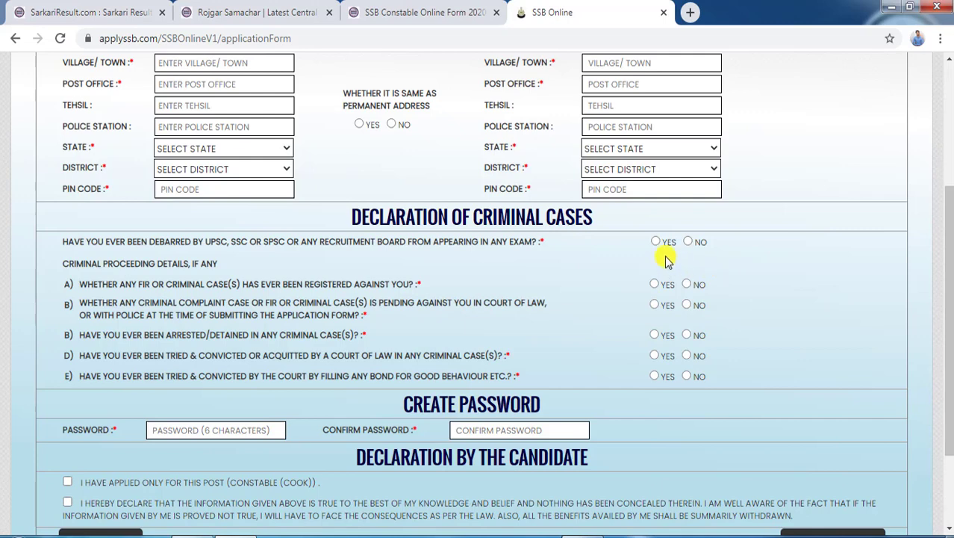
pyautogui.click(688, 242)
pyautogui.click(686, 283)
pyautogui.click(687, 305)
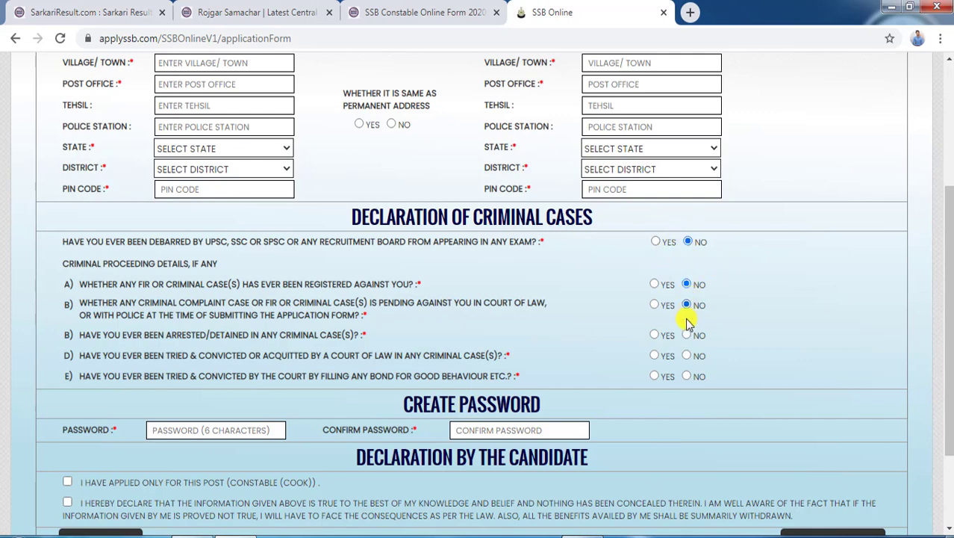
pyautogui.click(687, 334)
pyautogui.click(686, 357)
pyautogui.click(687, 376)
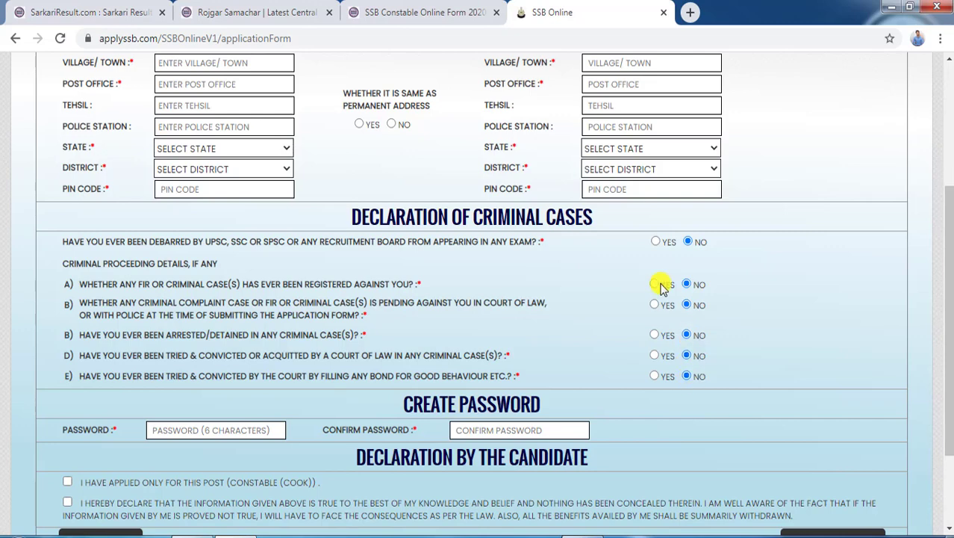
pyautogui.moveTo(951, 277); pyautogui.dragTo(951, 327)
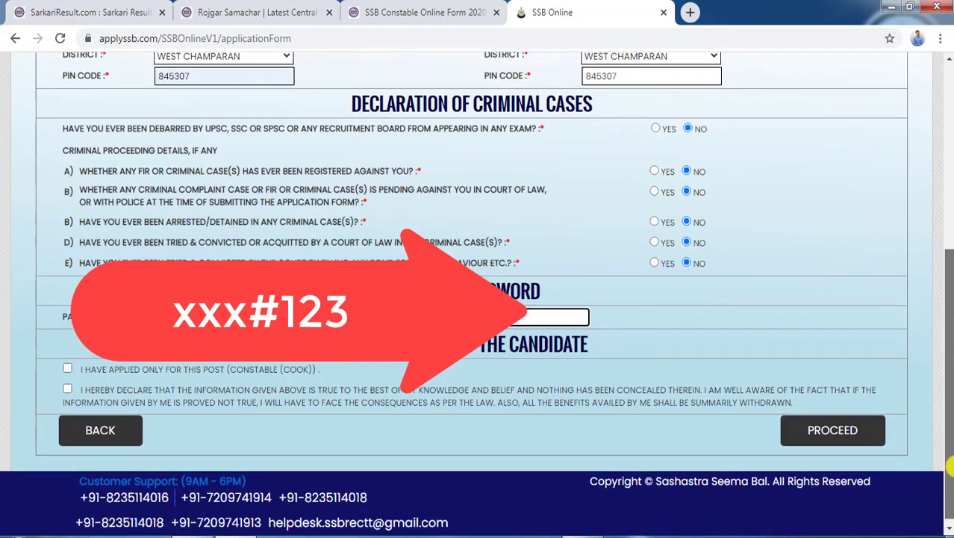
# Step: Accept both candidate declarations, including having applied only for Constable (Cook), and proceed to the application preview
pyautogui.scroll(-1, 950, 466)
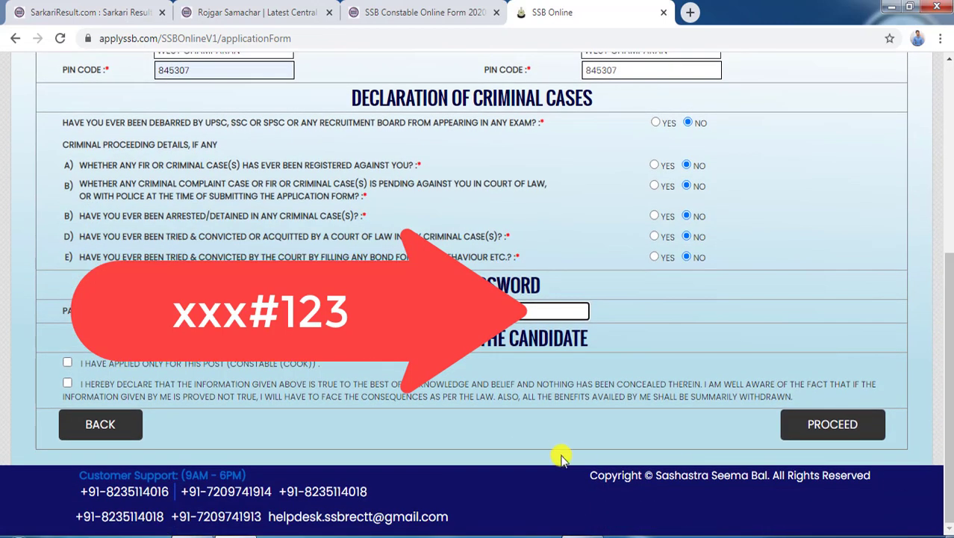
pyautogui.click(68, 363)
pyautogui.click(67, 384)
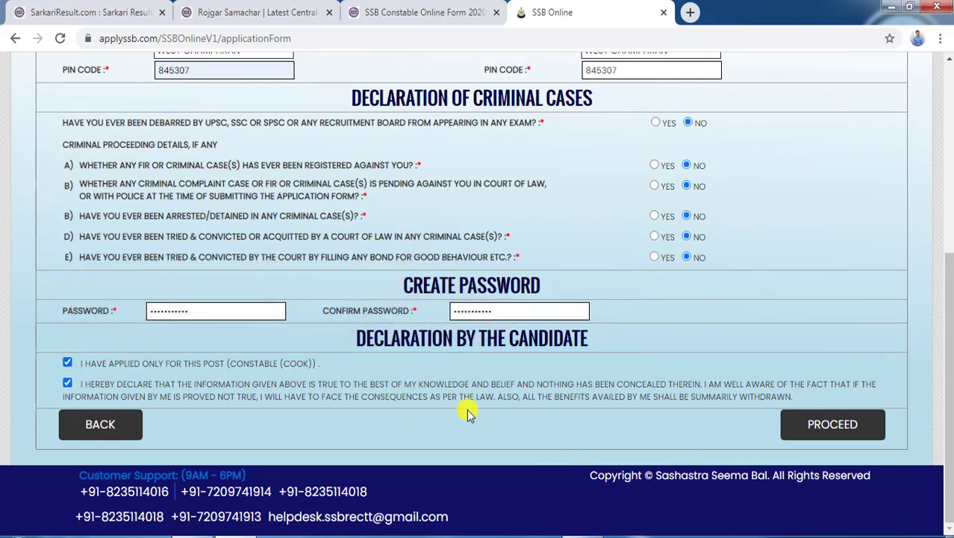
pyautogui.click(837, 427)
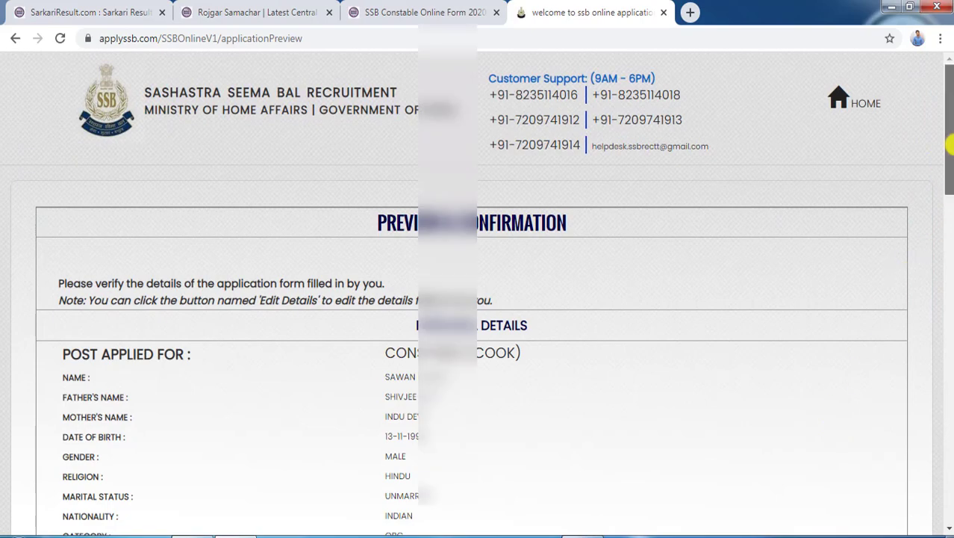
# Step: Review the filled-in details in the preview, accept both candidate declarations and enter the captcha code shown in the image
pyautogui.moveTo(948, 146); pyautogui.dragTo(948, 470)
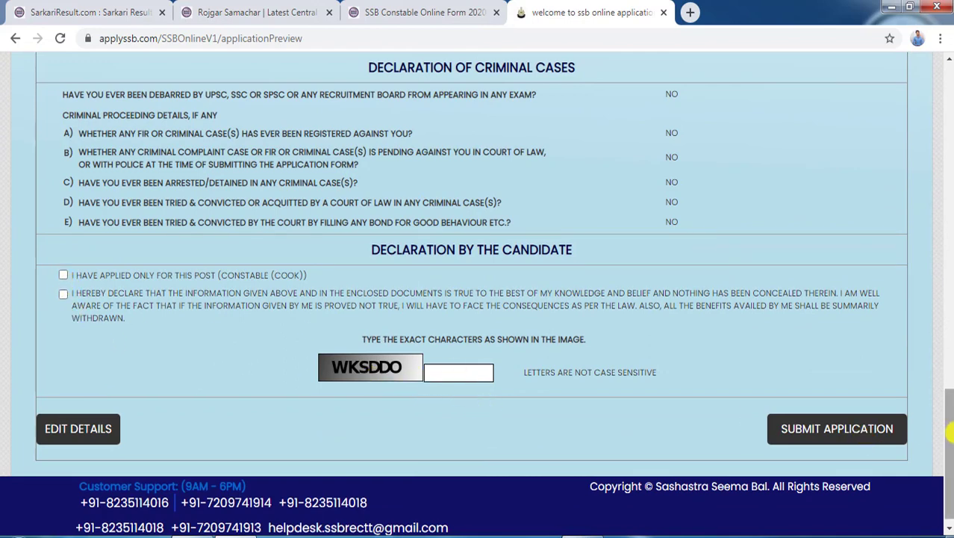
pyautogui.moveTo(949, 431)
pyautogui.mouseDown()
pyautogui.moveTo(944, 324)
pyautogui.moveTo(947, 420)
pyautogui.mouseUp()
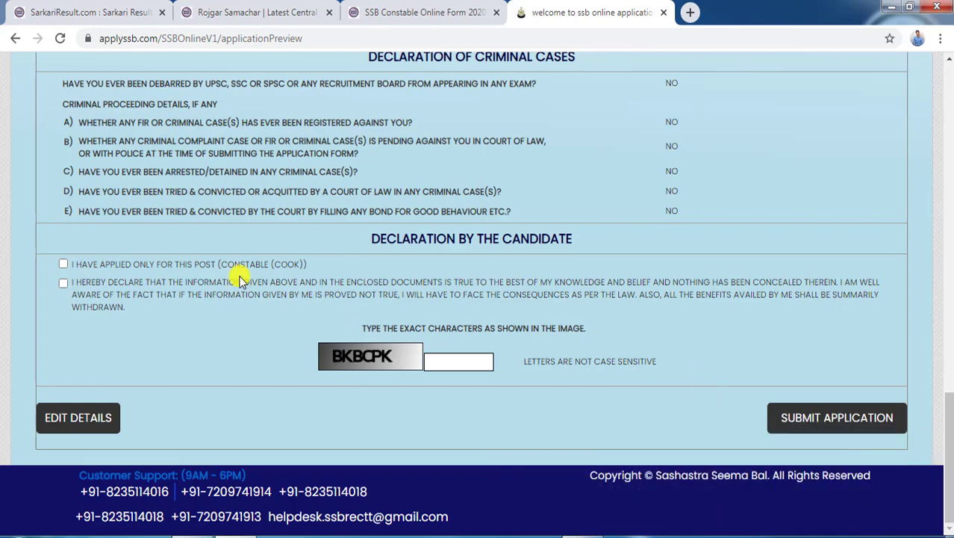
pyautogui.click(64, 265)
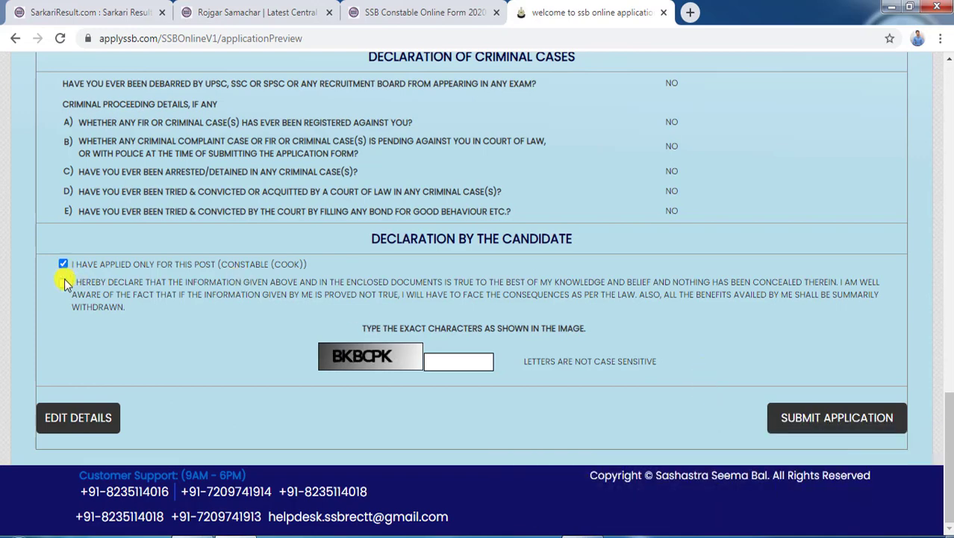
pyautogui.click(64, 283)
pyautogui.click(443, 361)
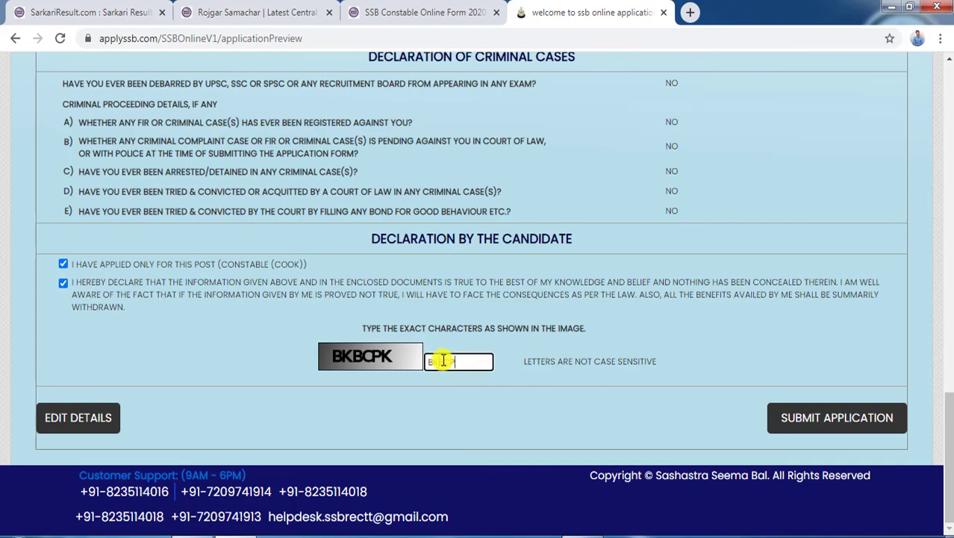
pyautogui.write('BKBCPK')
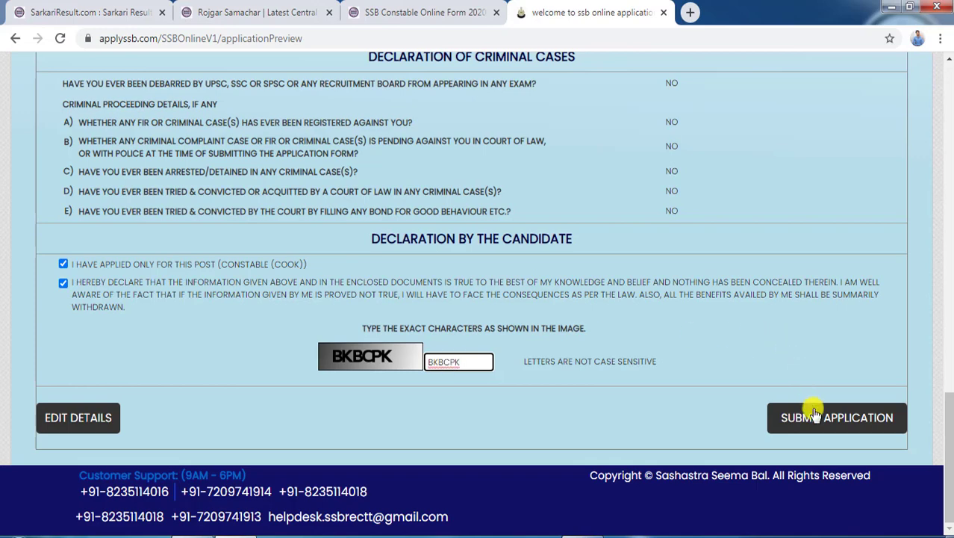
# Step: Submit the application, confirming that the details are verified and are to go in
pyautogui.click(814, 420)
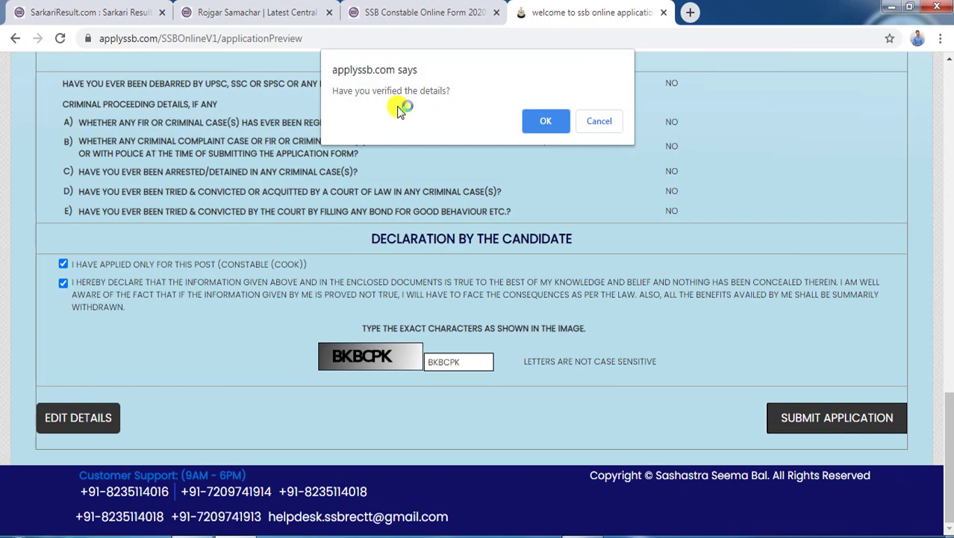
pyautogui.click(553, 122)
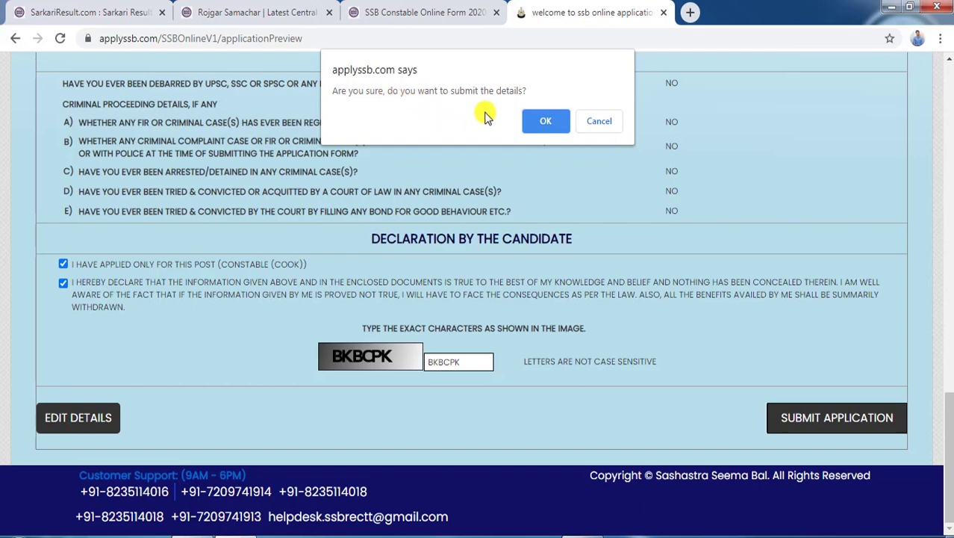
pyautogui.click(537, 122)
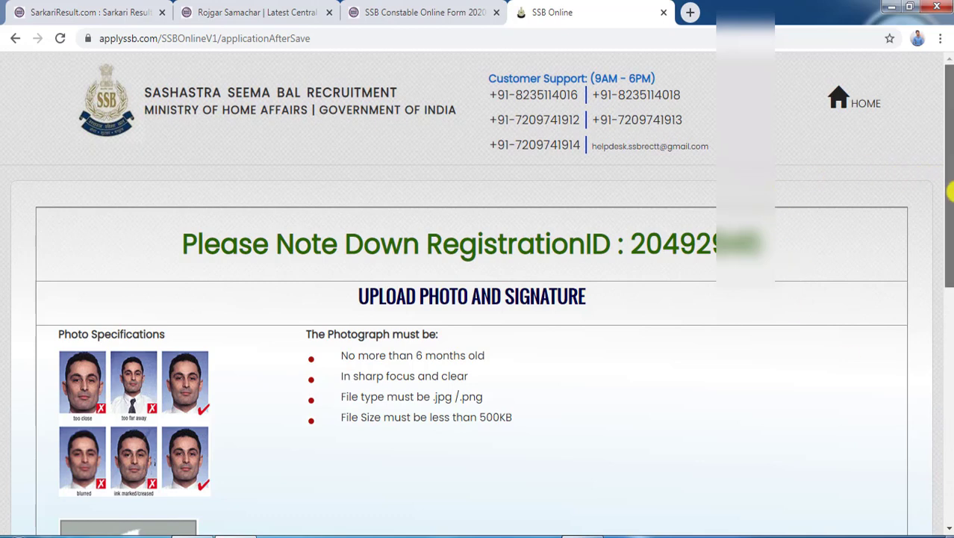
# Step: Review the photo and signature requirements and choose the candidate's 47.7 KB JPG photo from the Desktop as the photograph
pyautogui.scroll(-2, 950, 202)
pyautogui.scroll(-2, 949, 252)
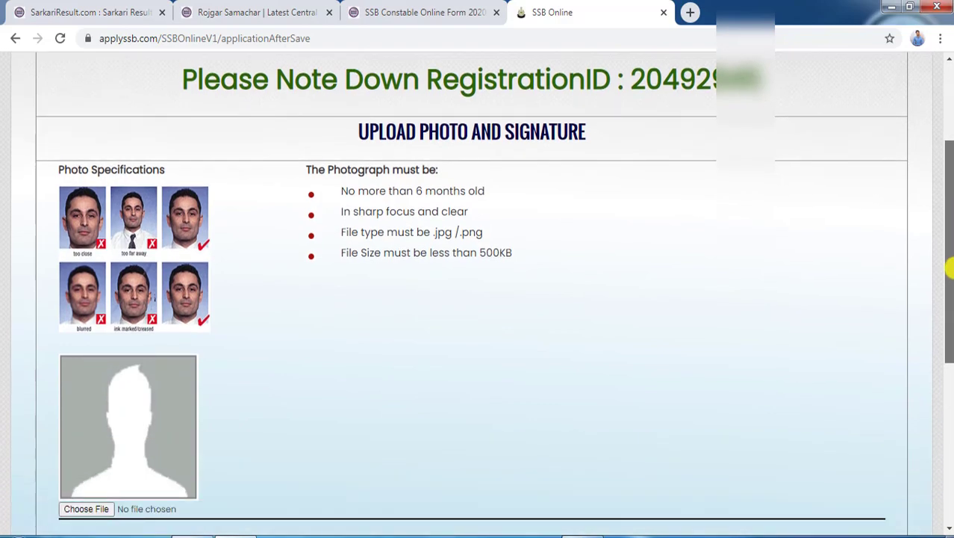
pyautogui.moveTo(950, 267); pyautogui.dragTo(950, 426)
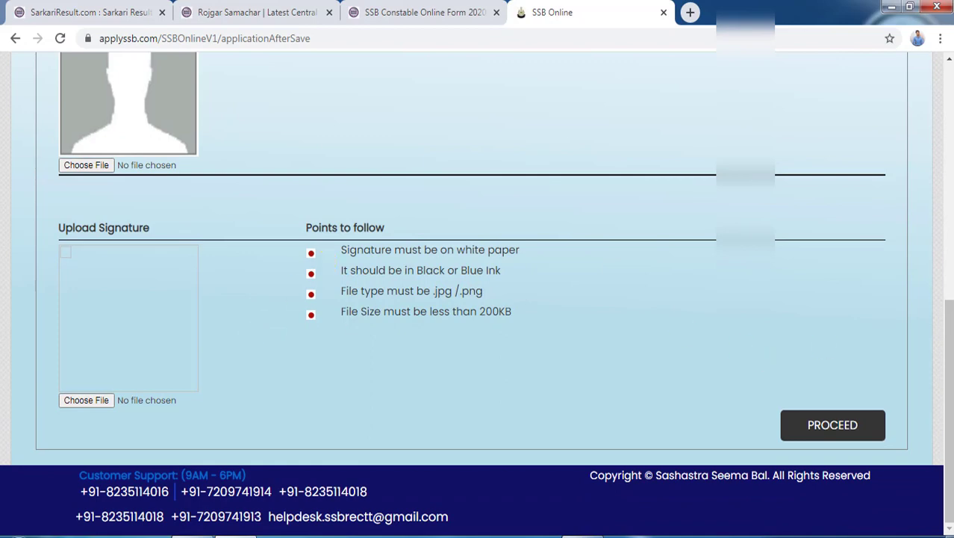
pyautogui.moveTo(950, 424); pyautogui.dragTo(933, 262)
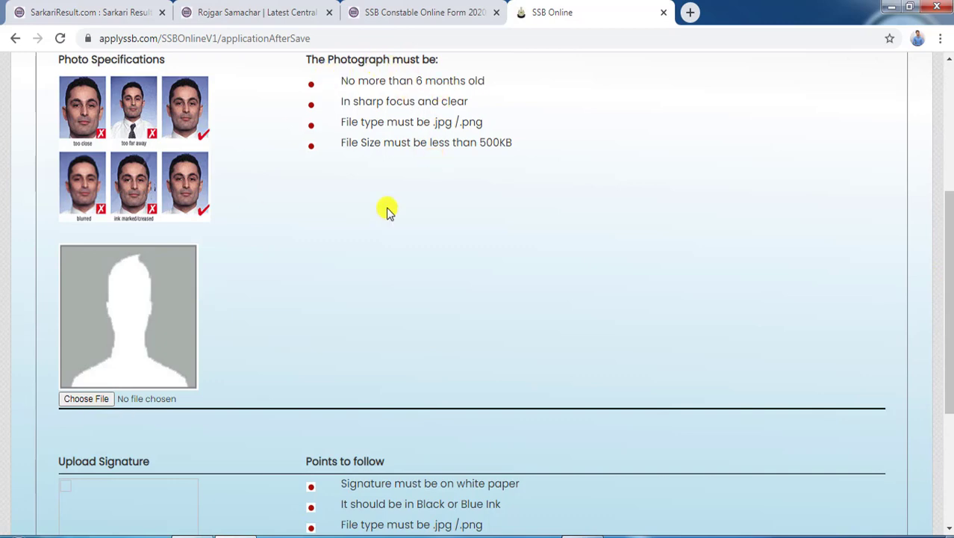
pyautogui.click(105, 400)
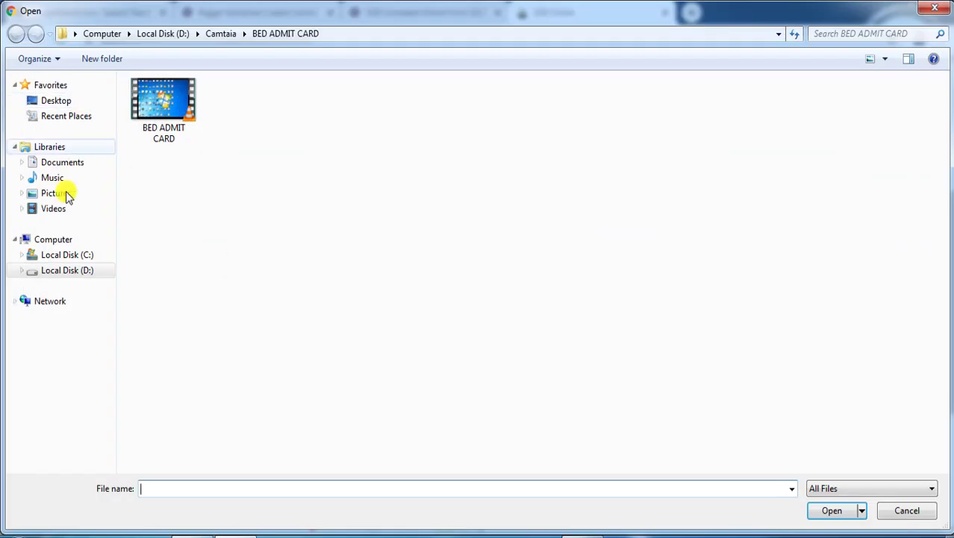
pyautogui.click(59, 100)
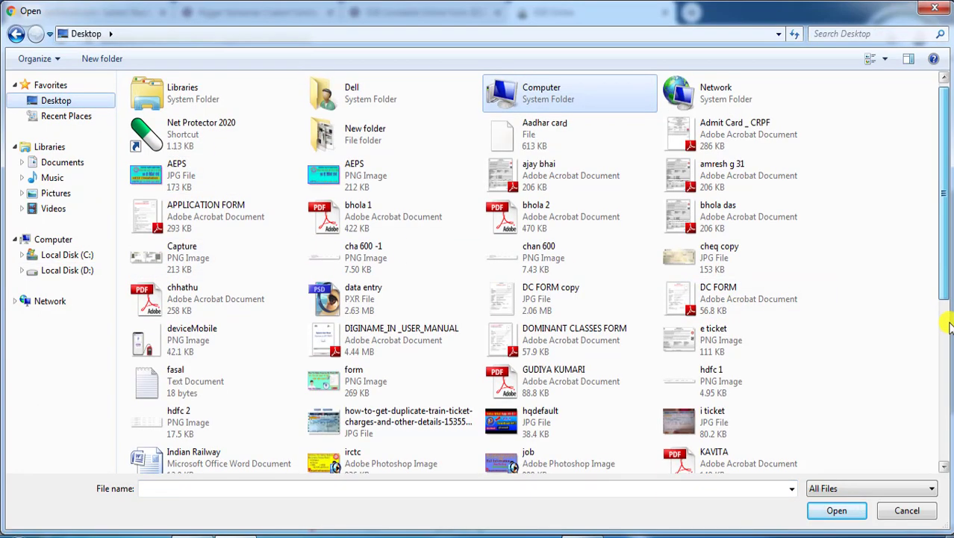
pyautogui.moveTo(947, 301); pyautogui.dragTo(947, 446)
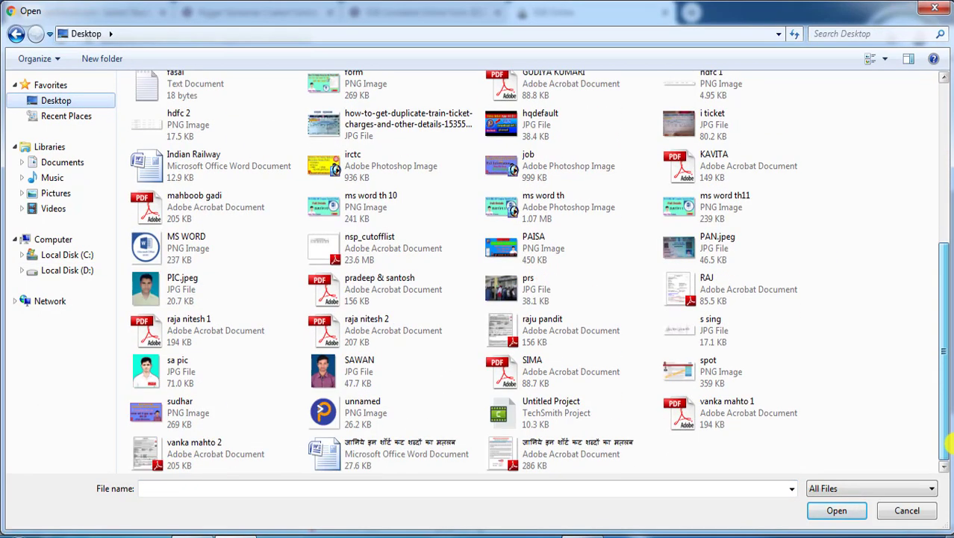
pyautogui.doubleClick(418, 374)
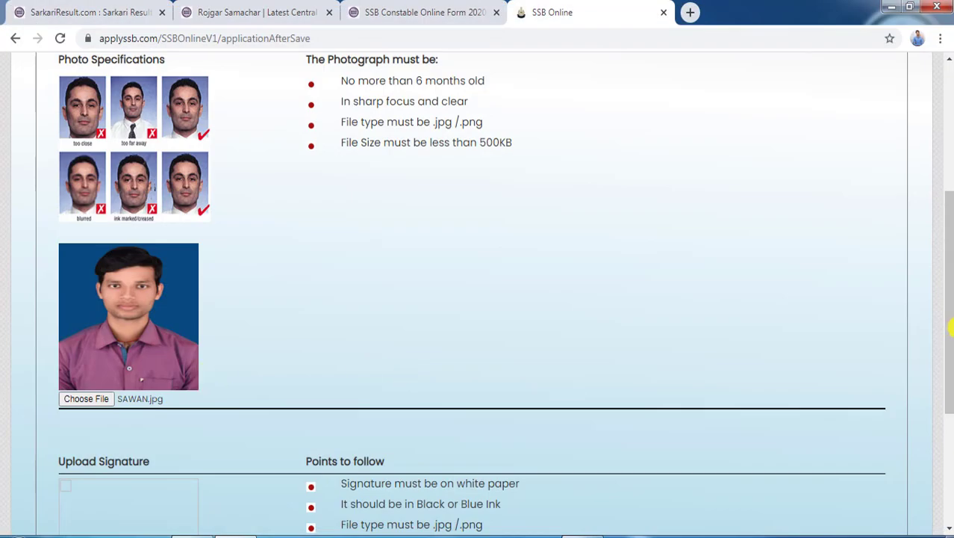
pyautogui.moveTo(948, 337); pyautogui.dragTo(951, 426)
pyautogui.click(79, 463)
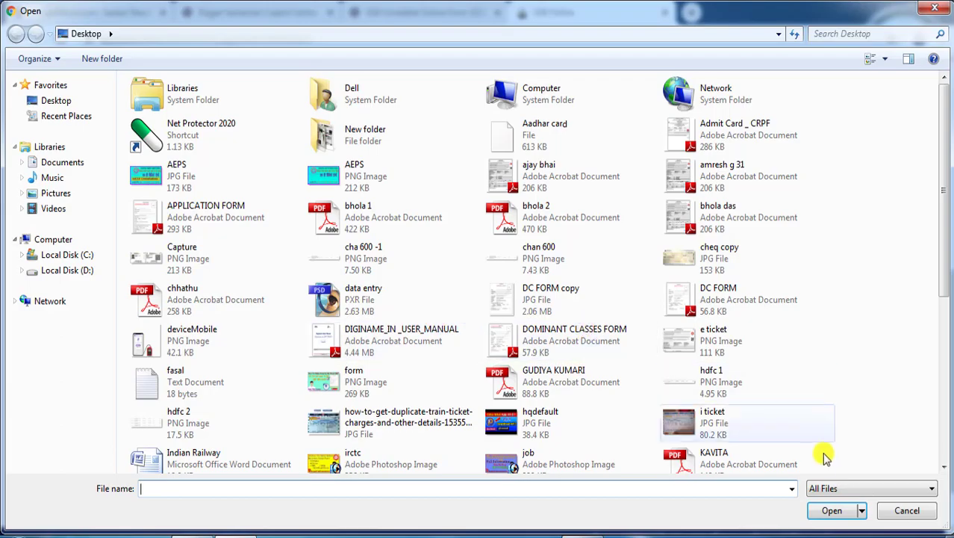
pyautogui.click(910, 512)
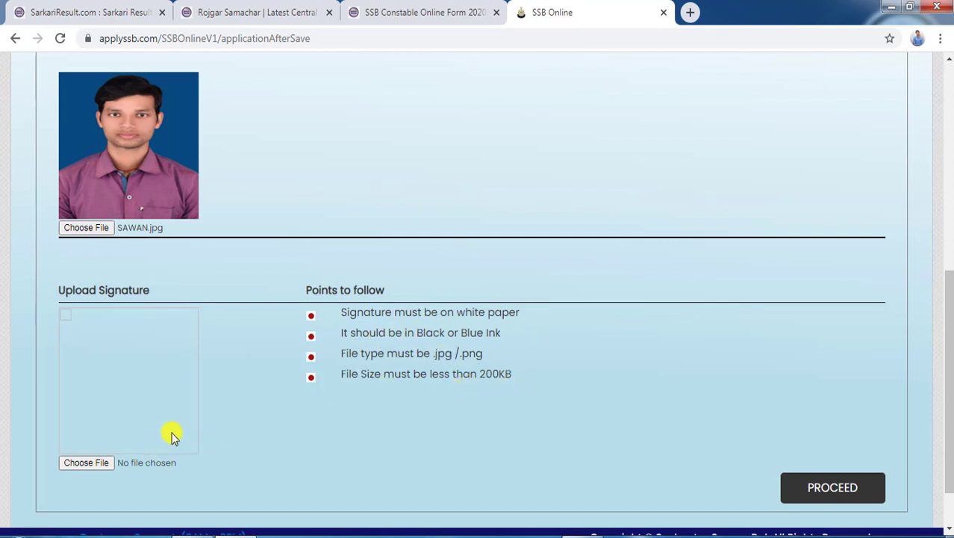
# Step: Choose the candidate's English signature JPEG from the online documents folder as the signature to upload
pyautogui.click(94, 464)
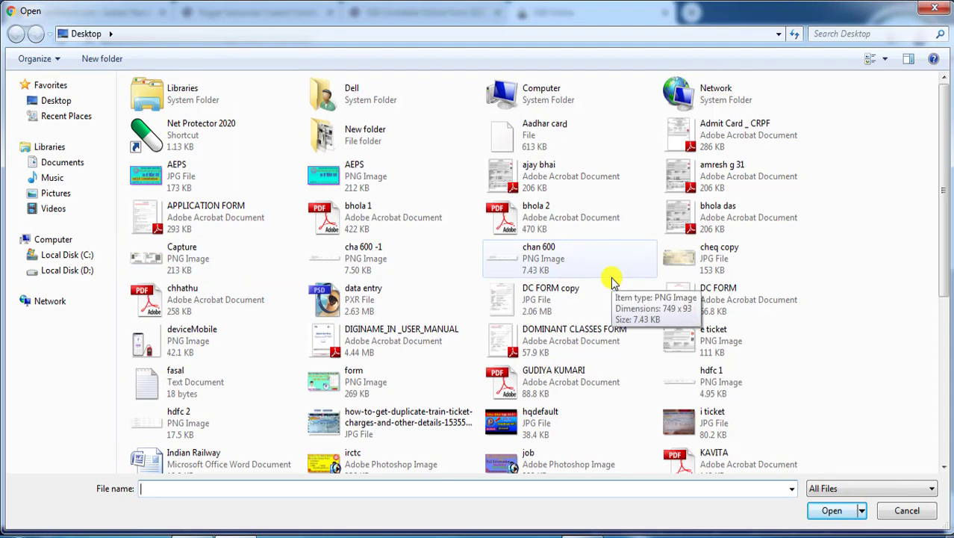
pyautogui.click(43, 276)
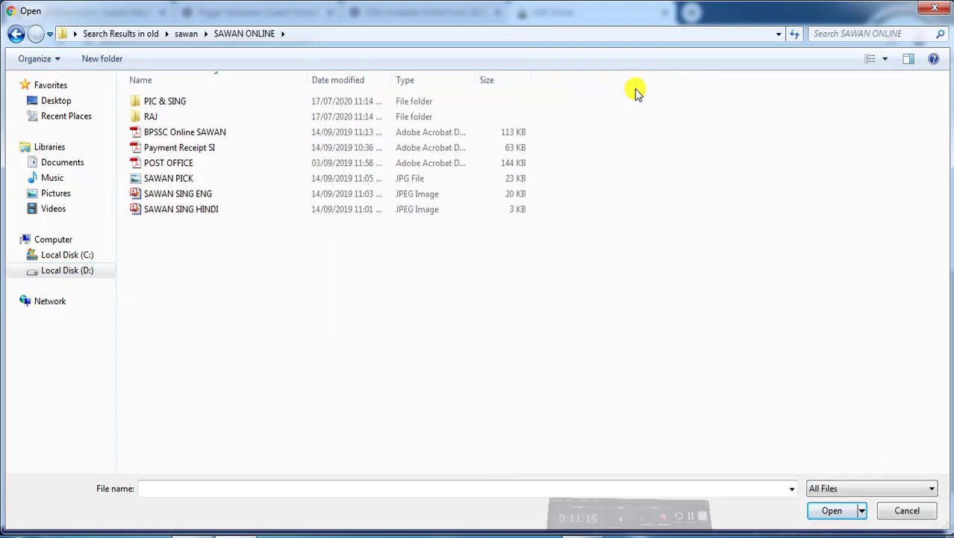
pyautogui.doubleClick(202, 194)
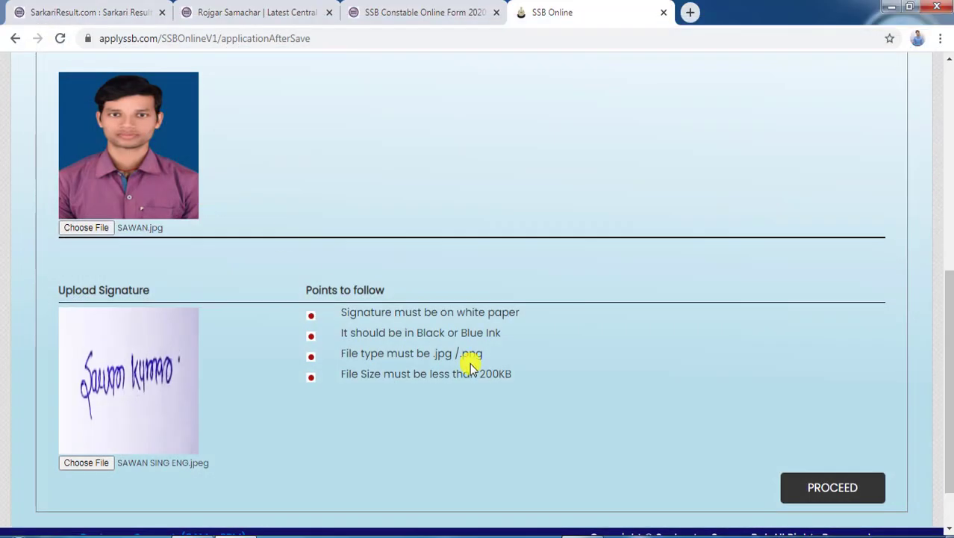
# Step: Submit the chosen photo and signature and continue to the provisional registration page
pyautogui.click(833, 487)
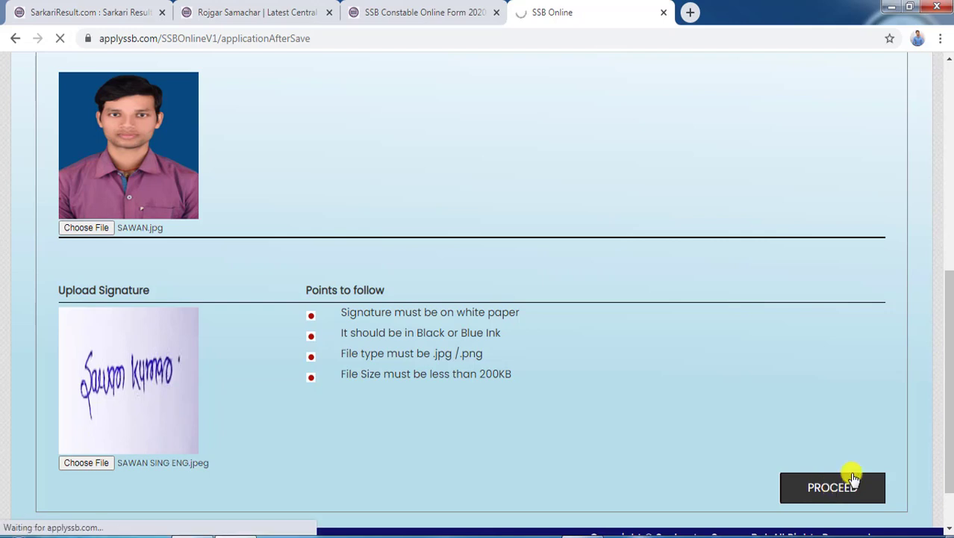
pyautogui.moveTo(948, 326)
pyautogui.mouseDown()
pyautogui.moveTo(943, 155)
pyautogui.moveTo(949, 223)
pyautogui.mouseUp()
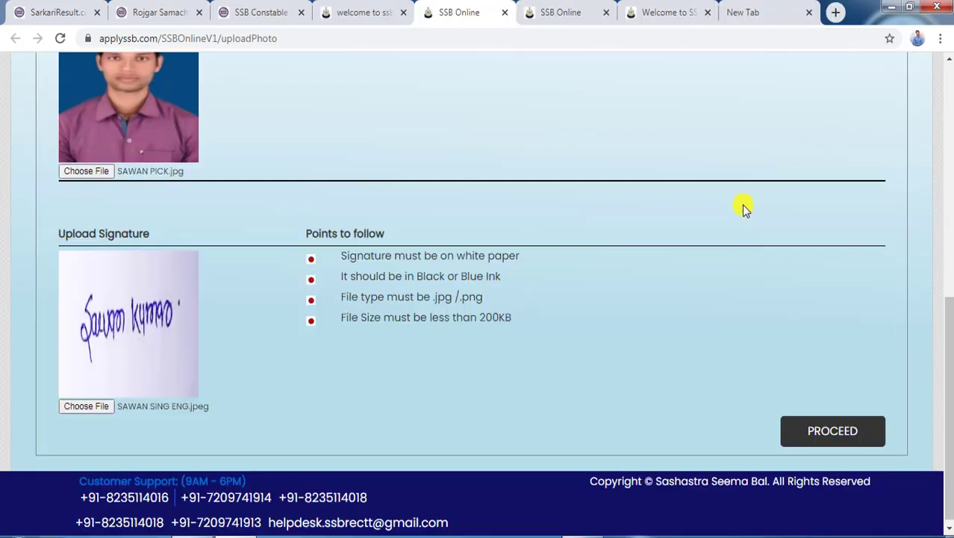
pyautogui.click(819, 431)
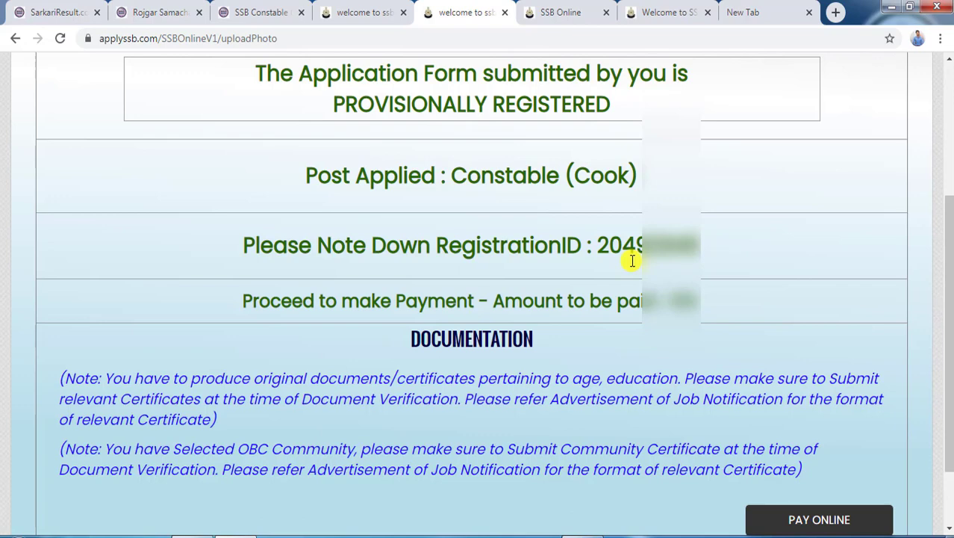
# Step: Go to the online payment, select BHIM UPI as the method and pay the application fee with the payer's UPI ID
pyautogui.scroll(-2, 806, 439)
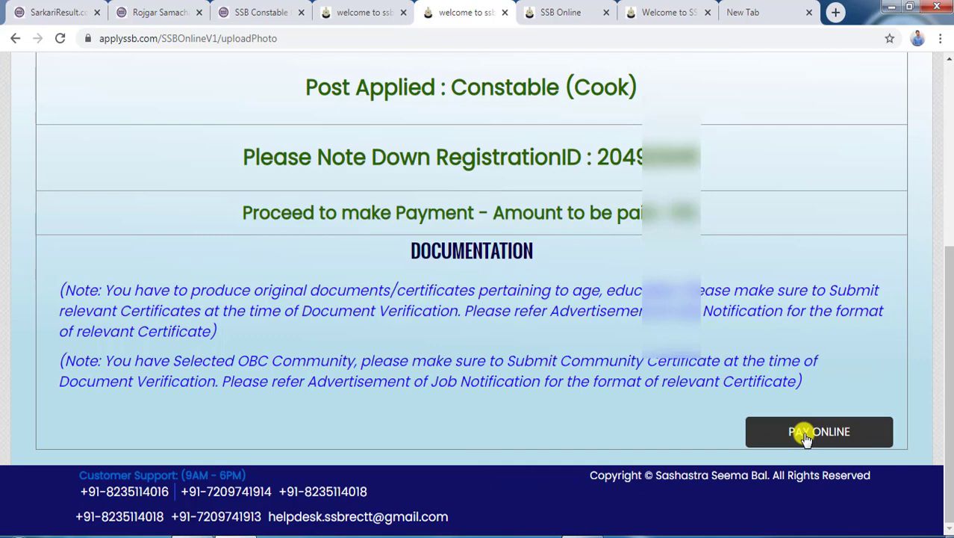
pyautogui.click(805, 438)
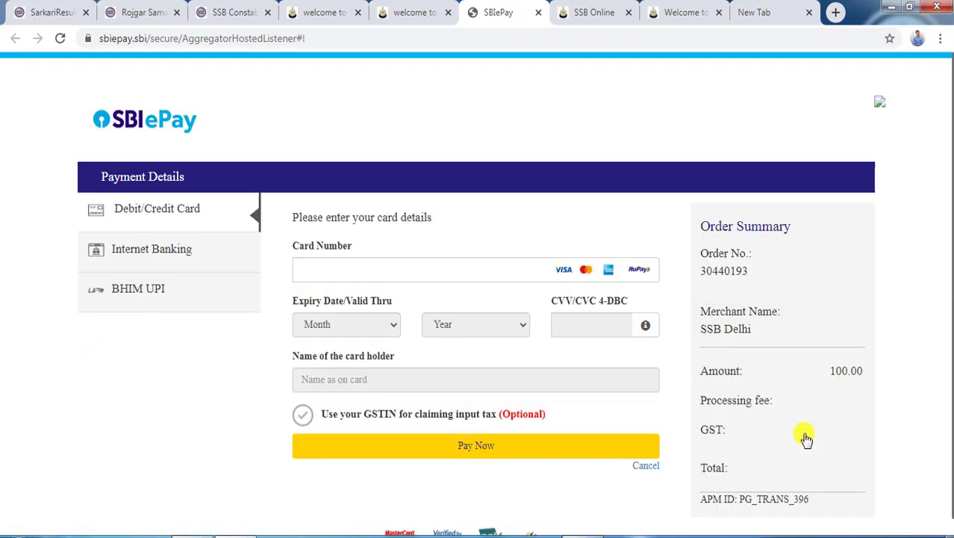
pyautogui.click(178, 213)
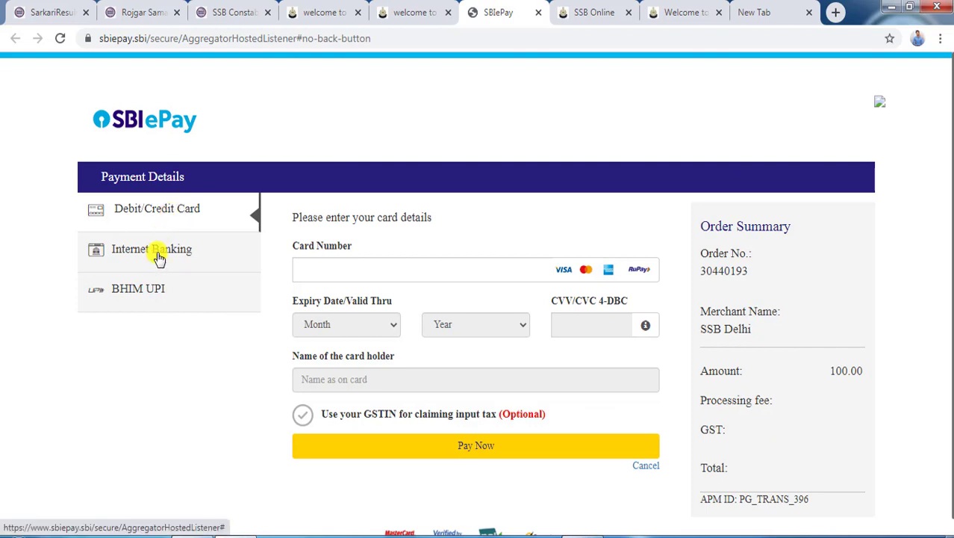
pyautogui.click(153, 298)
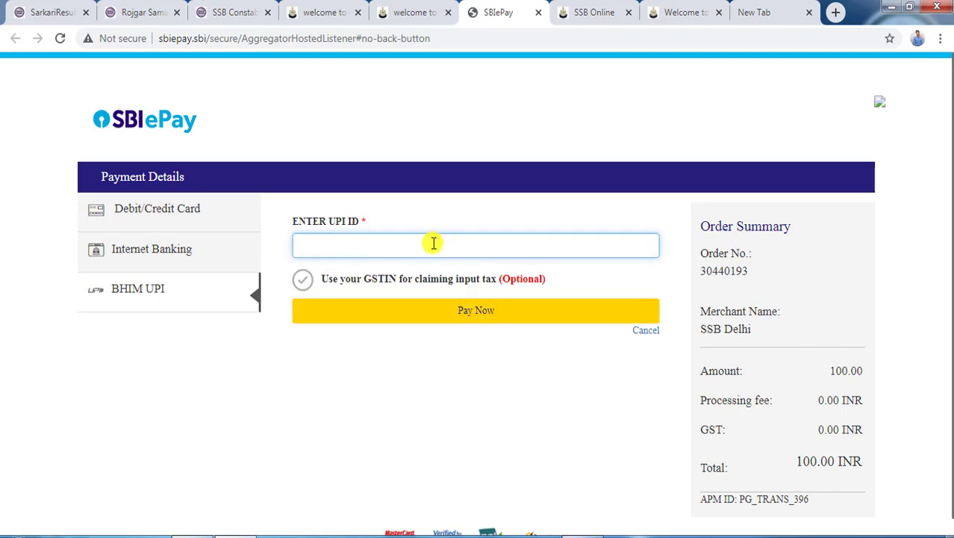
pyautogui.press('Return')
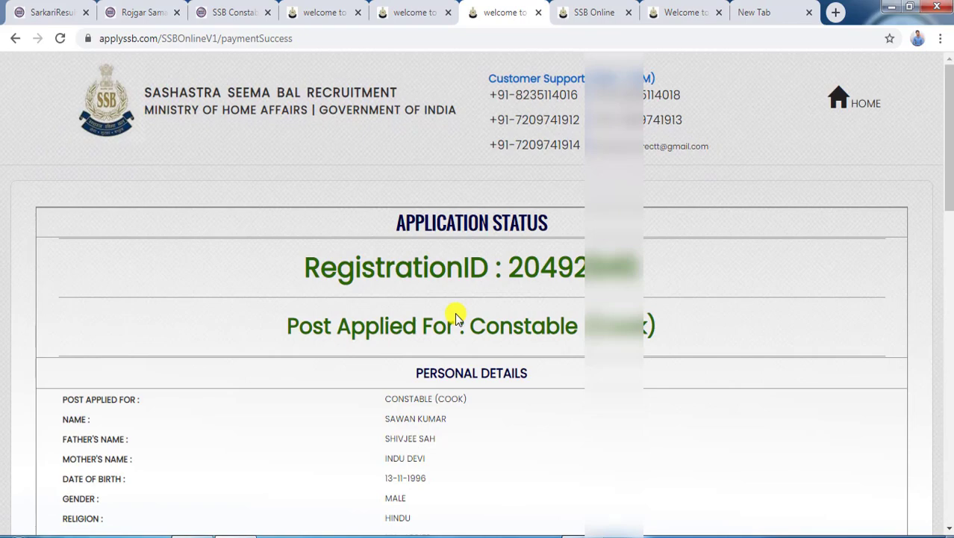
# Step: Open the printable acknowledgement from the end of the application status page
pyautogui.moveTo(949, 110); pyautogui.dragTo(949, 463)
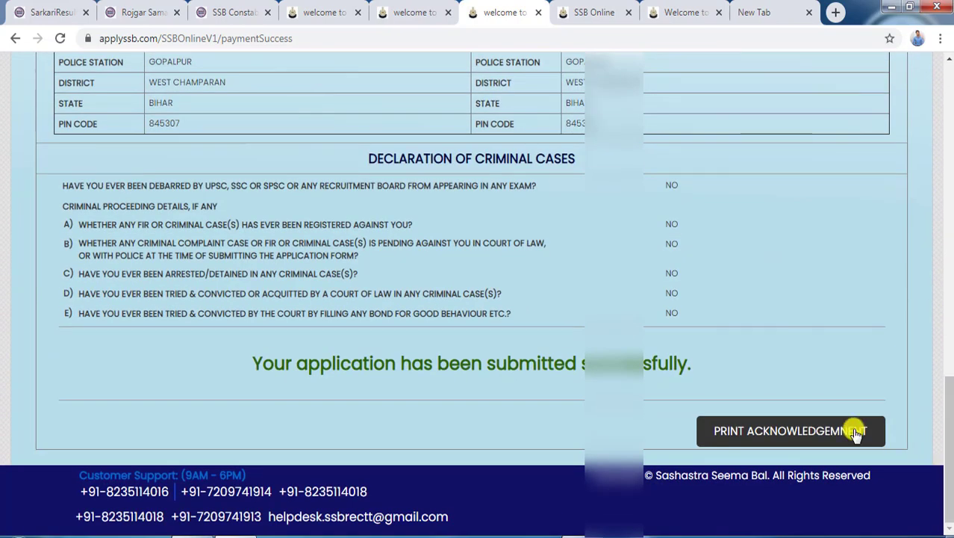
pyautogui.click(800, 432)
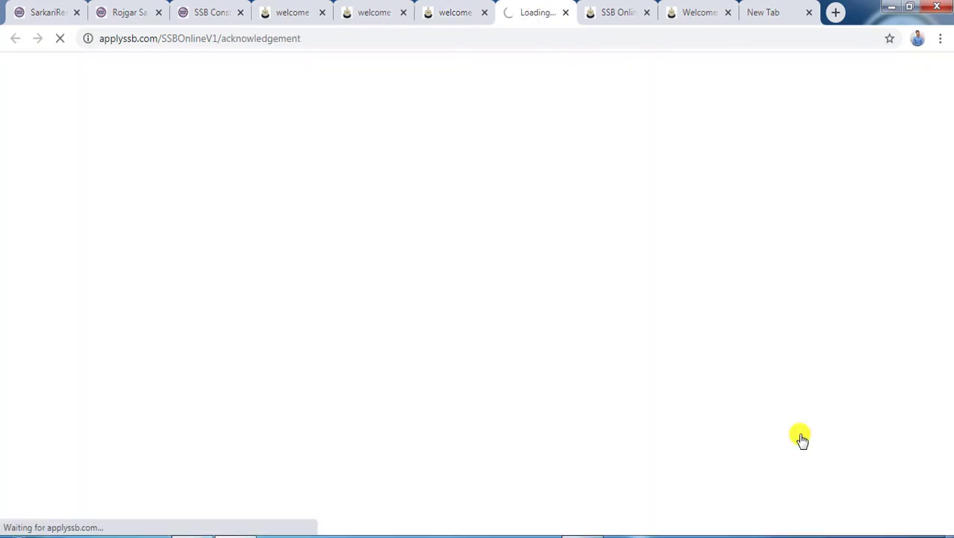